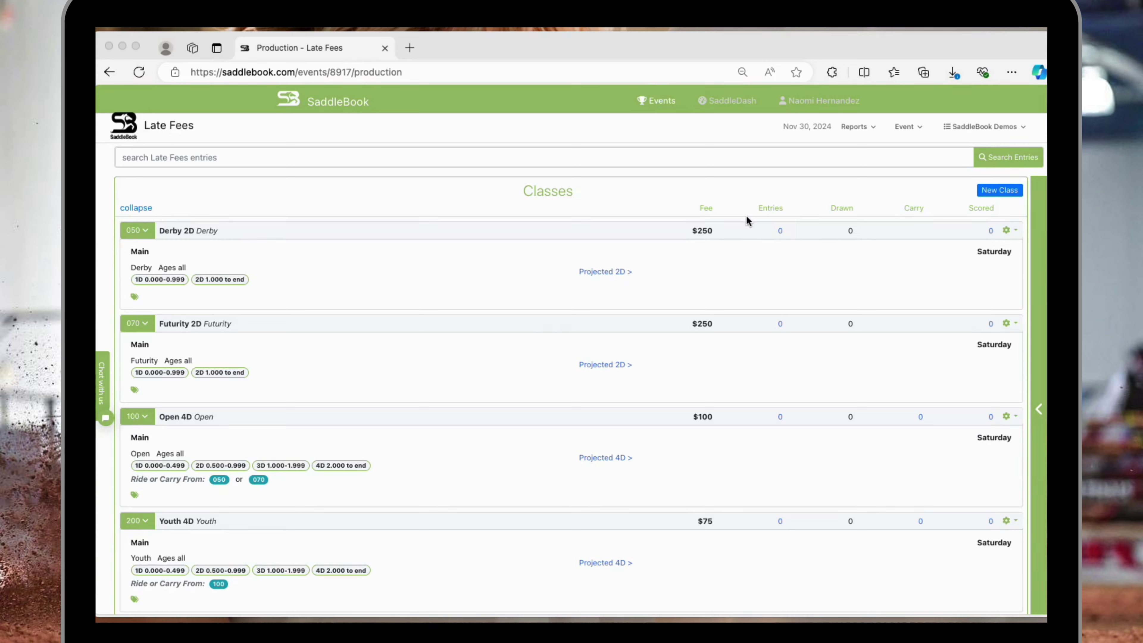
Open the item master list of the SaddleBook Demos organization.
scroll(488, 364, "down", 3)
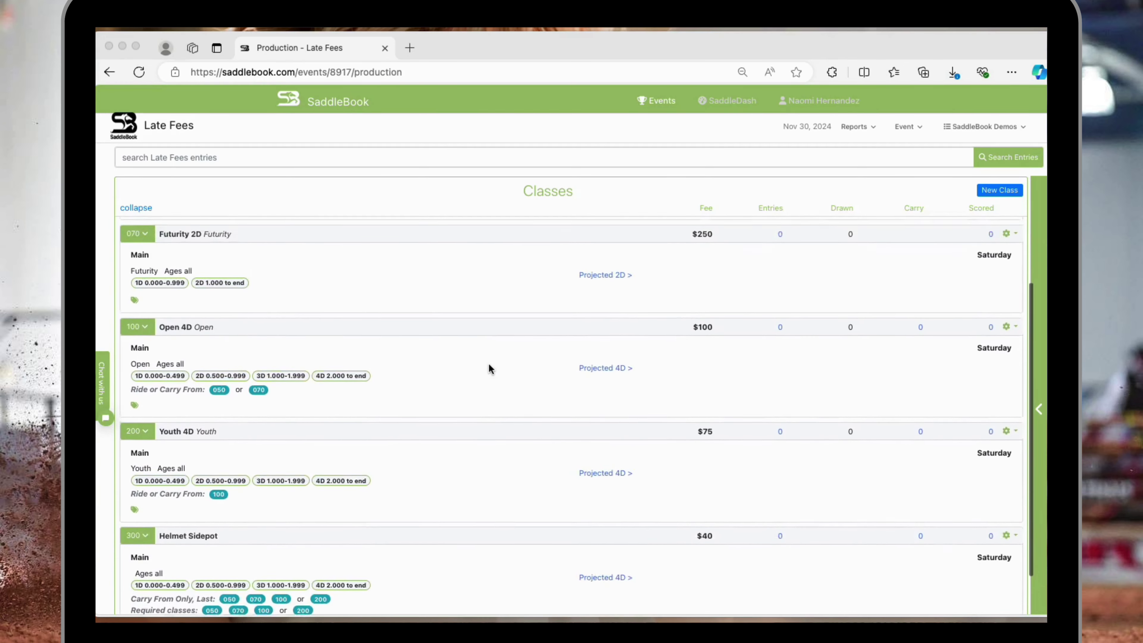
scroll(489, 367, "up", 2)
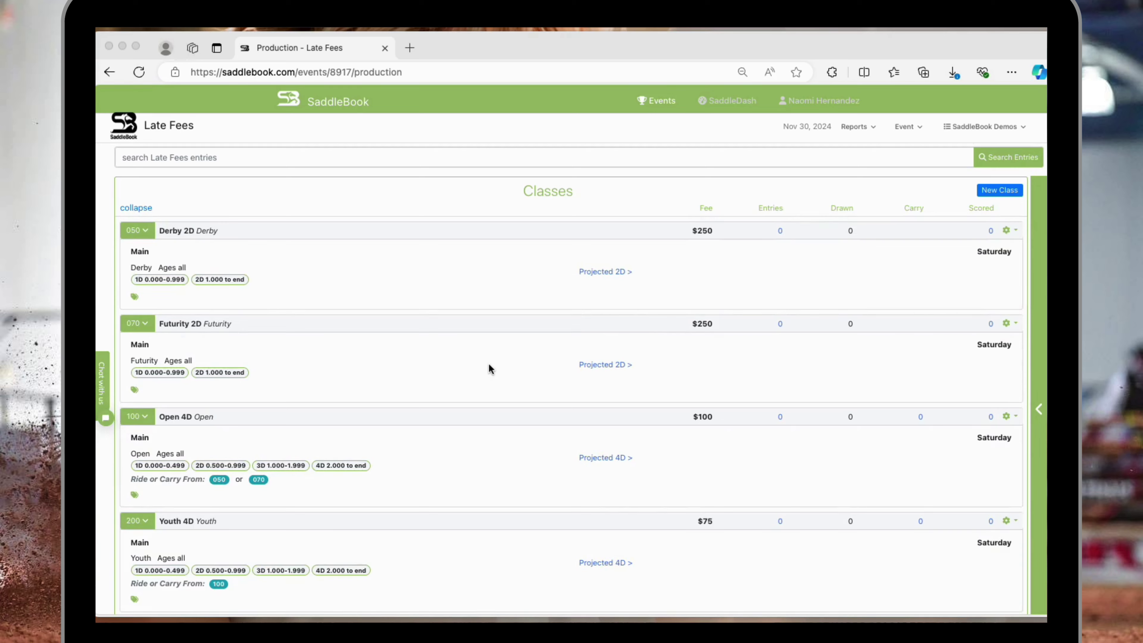
left_click(982, 130)
left_click(973, 131)
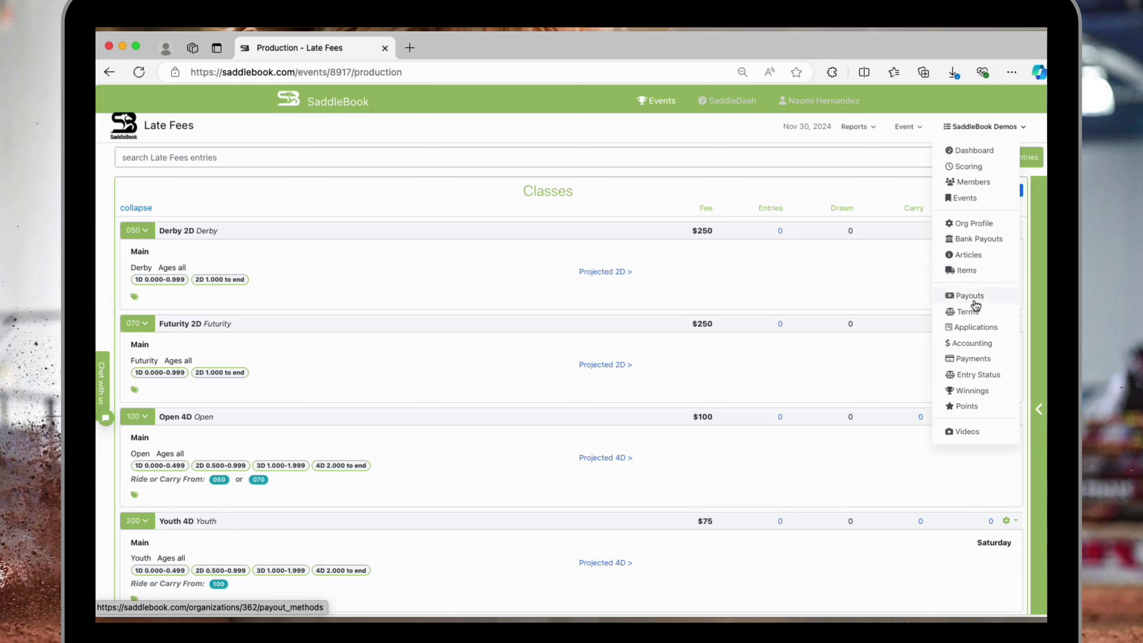
left_click(974, 270)
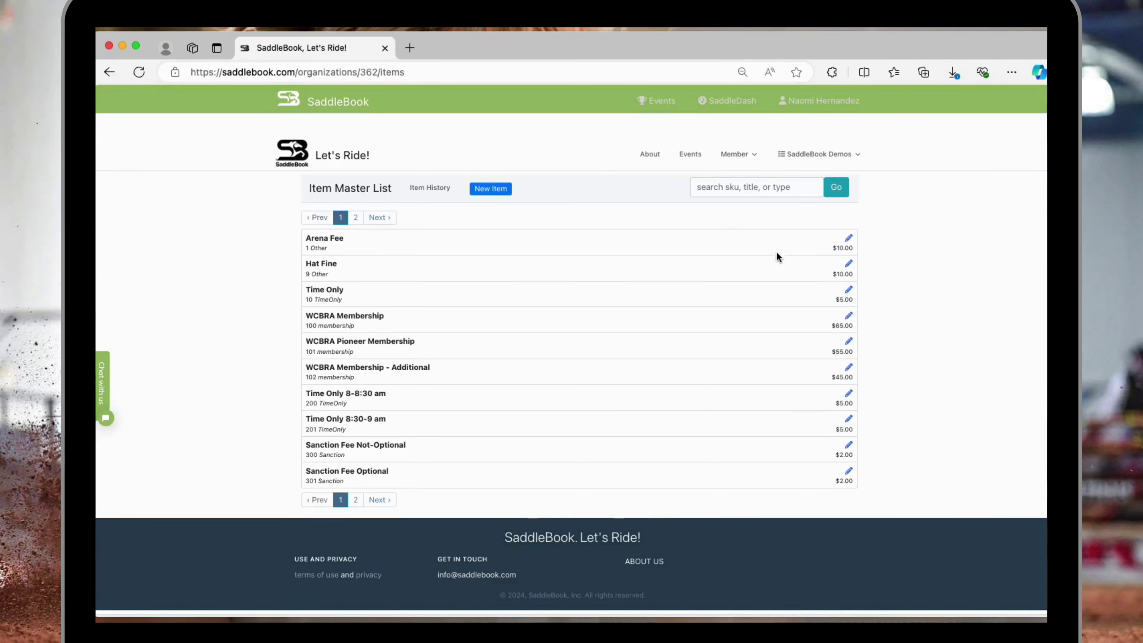
Start a new item with SKU 250, title "Late Fee" and unit price 50.
left_click(495, 189)
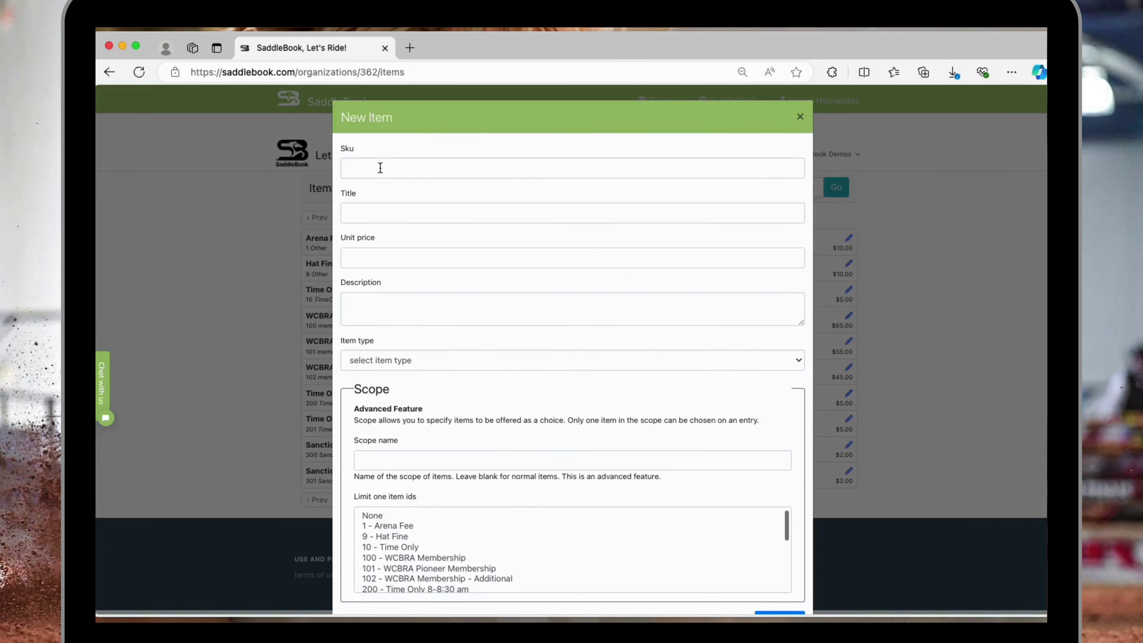
left_click(380, 168)
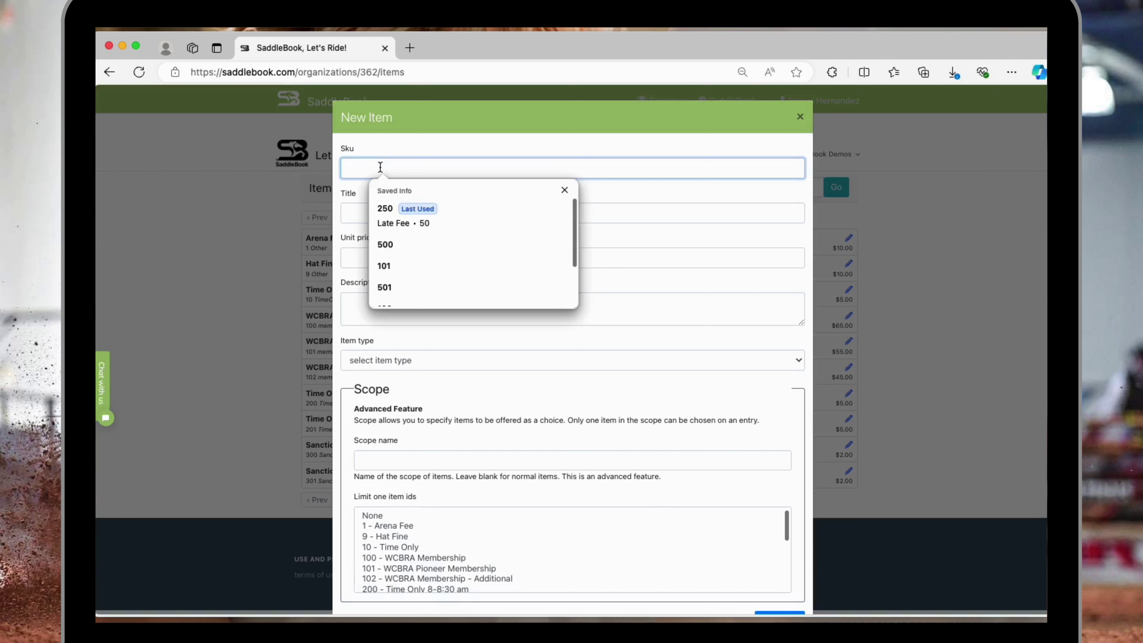
type("250")
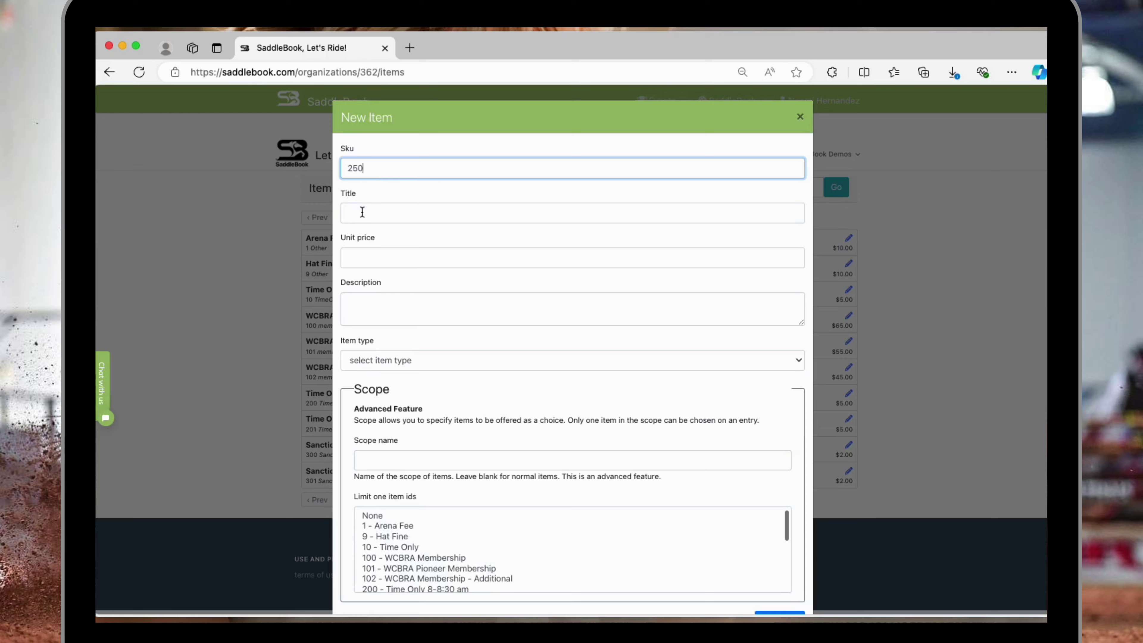
left_click(362, 212)
type("Late ")
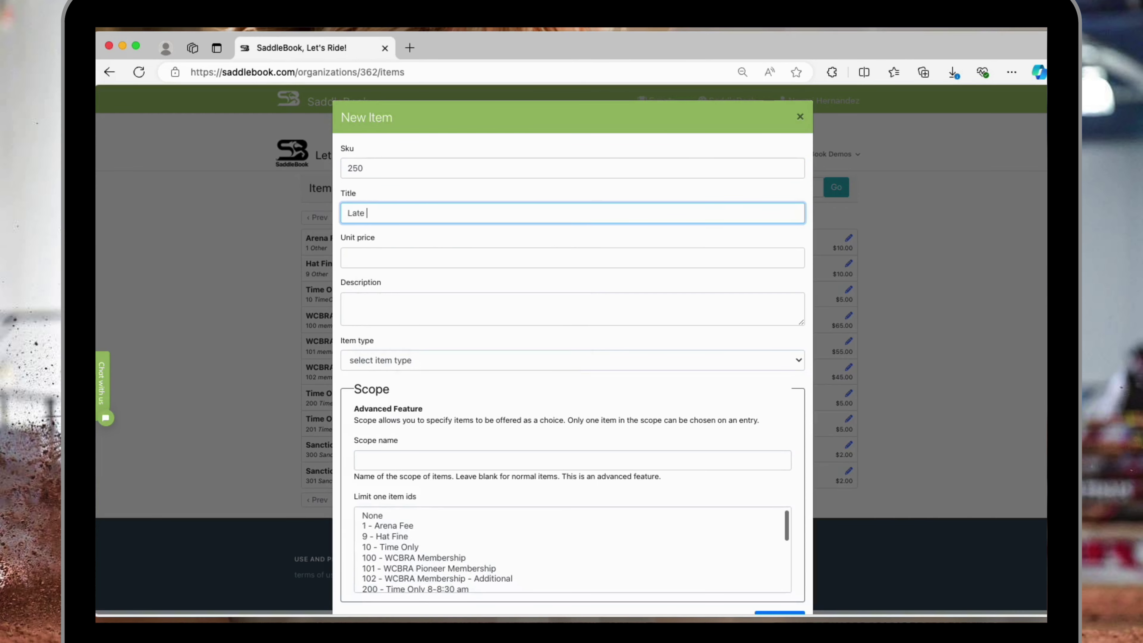
type("Fee")
left_click(360, 258)
type("50")
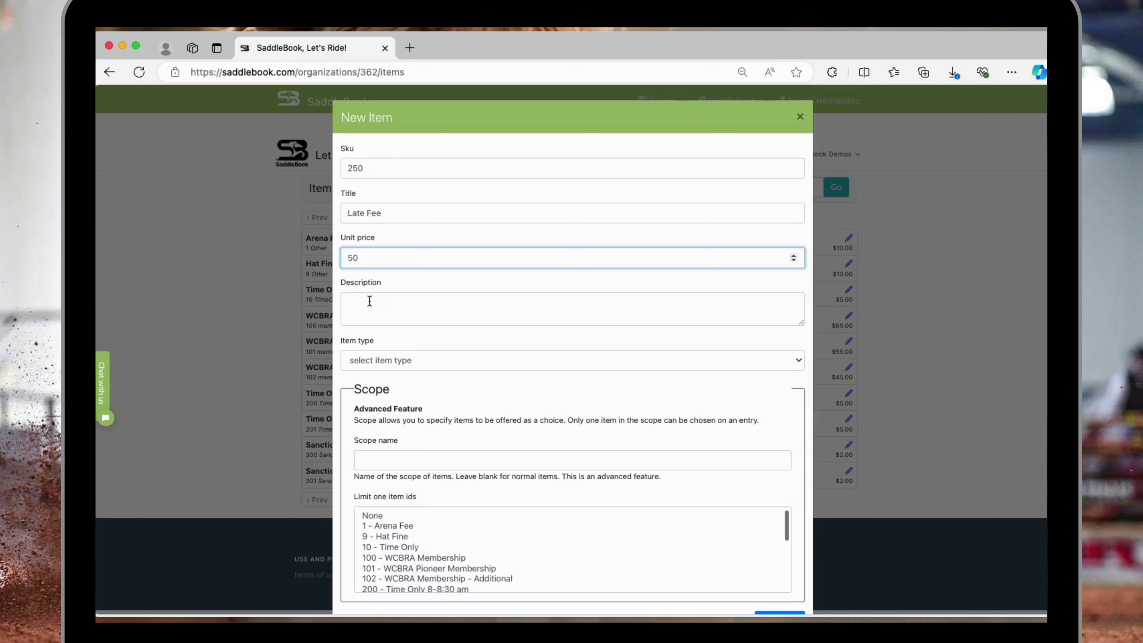
Set the late fee's item type to Other and create the item.
left_click(380, 363)
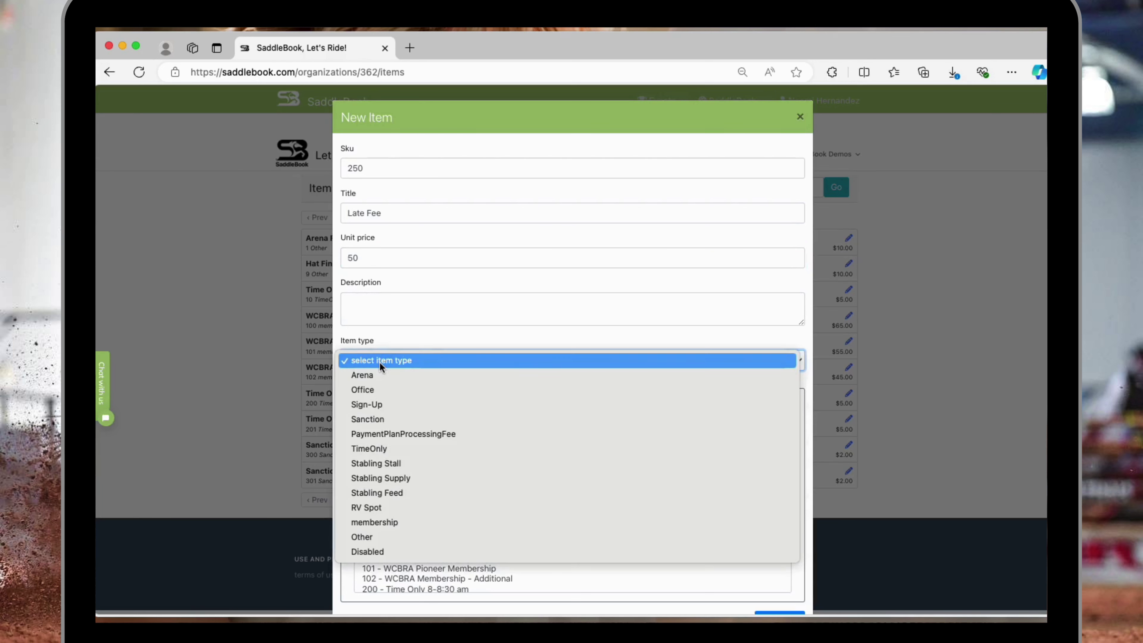
left_click(382, 541)
scroll(599, 479, "down", 2)
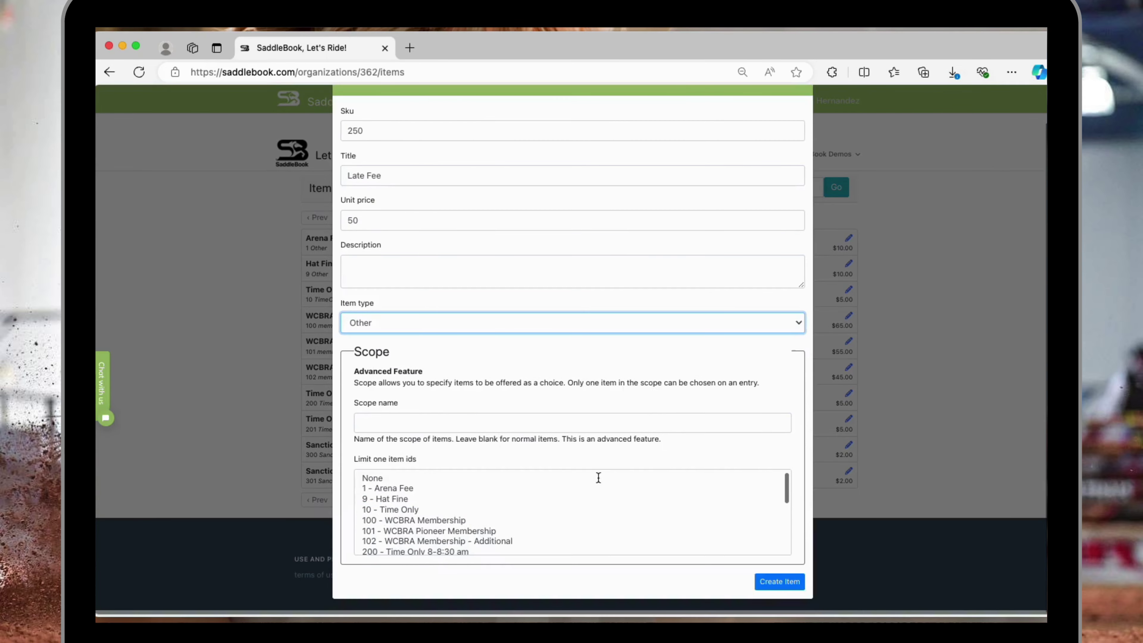
left_click(773, 585)
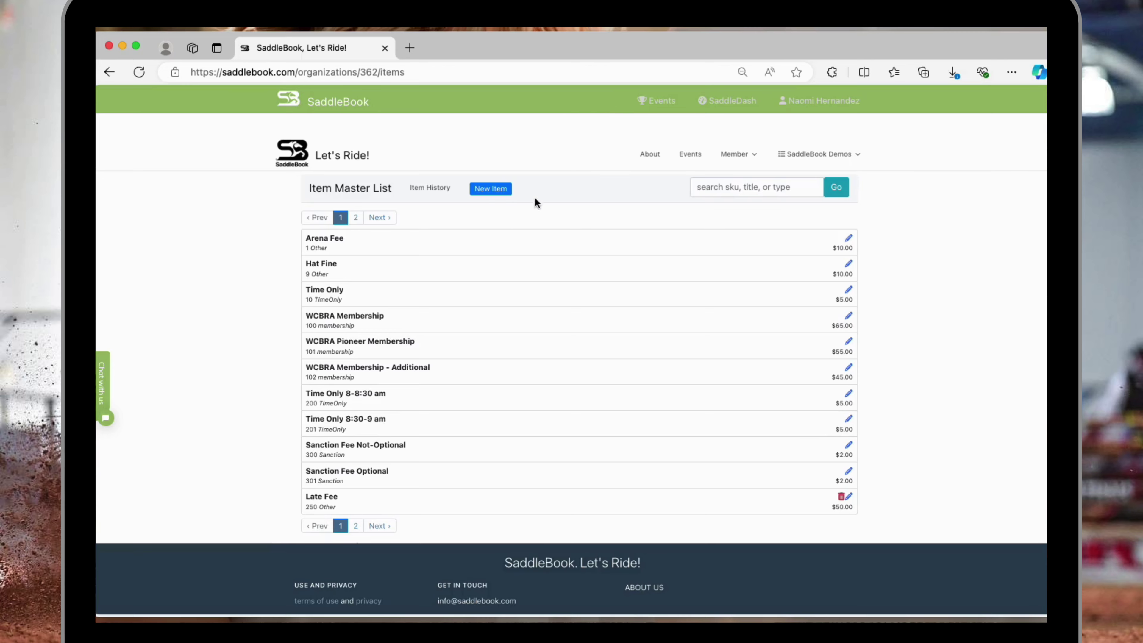
Start a new item with SKU 252, title "Tee Shirt (Small)" and unit price 25.
left_click(480, 189)
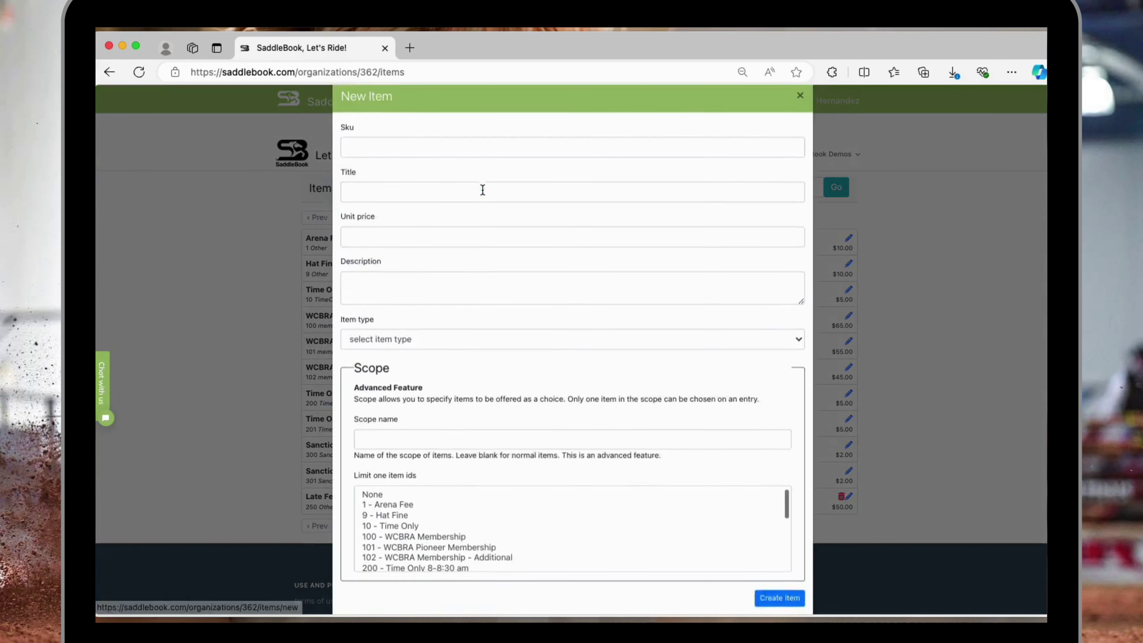
left_click(357, 165)
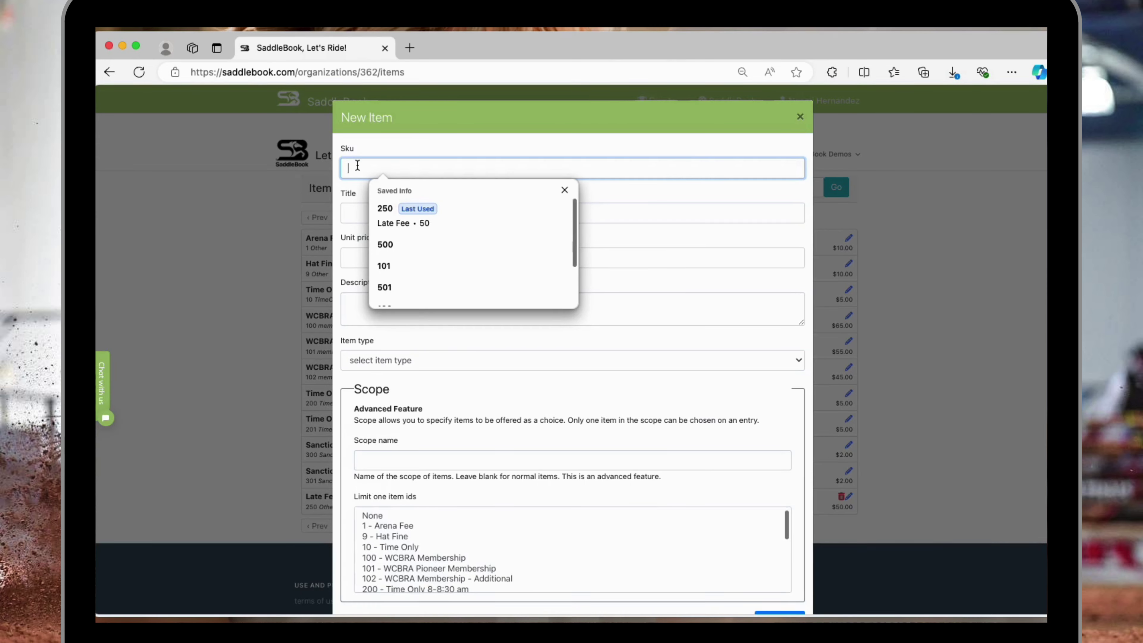
type("2")
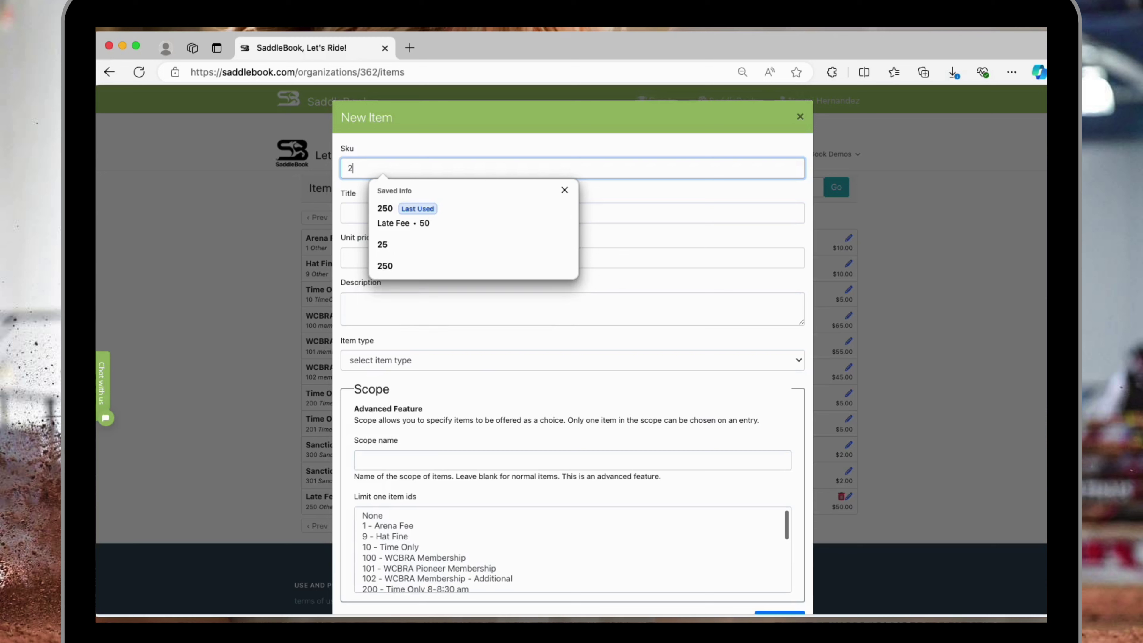
type("52")
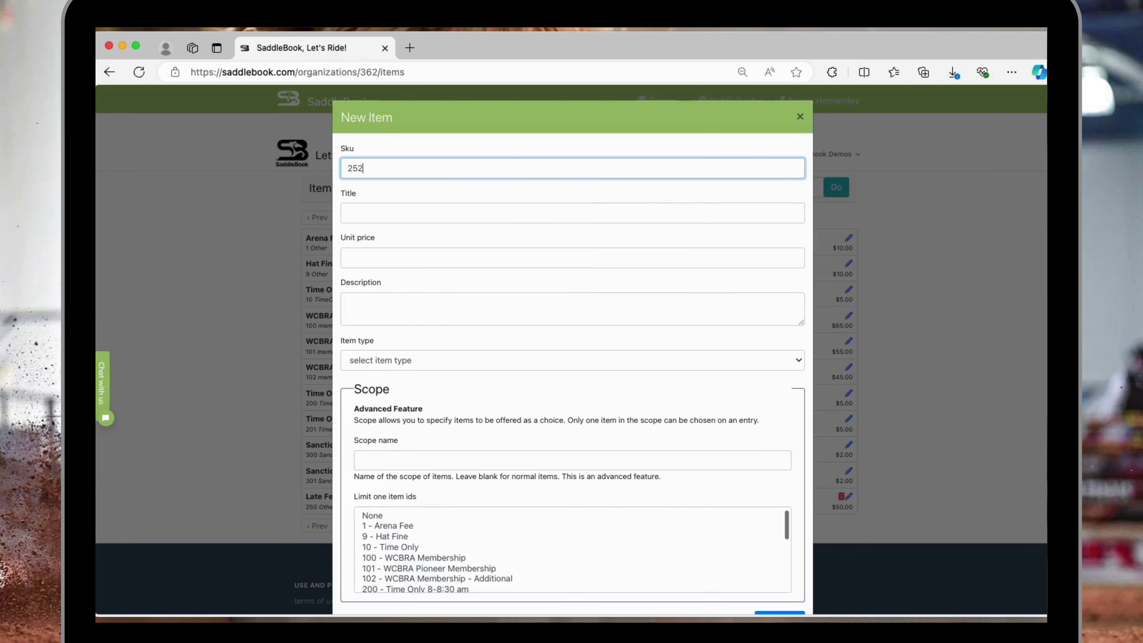
left_click(365, 212)
type("T")
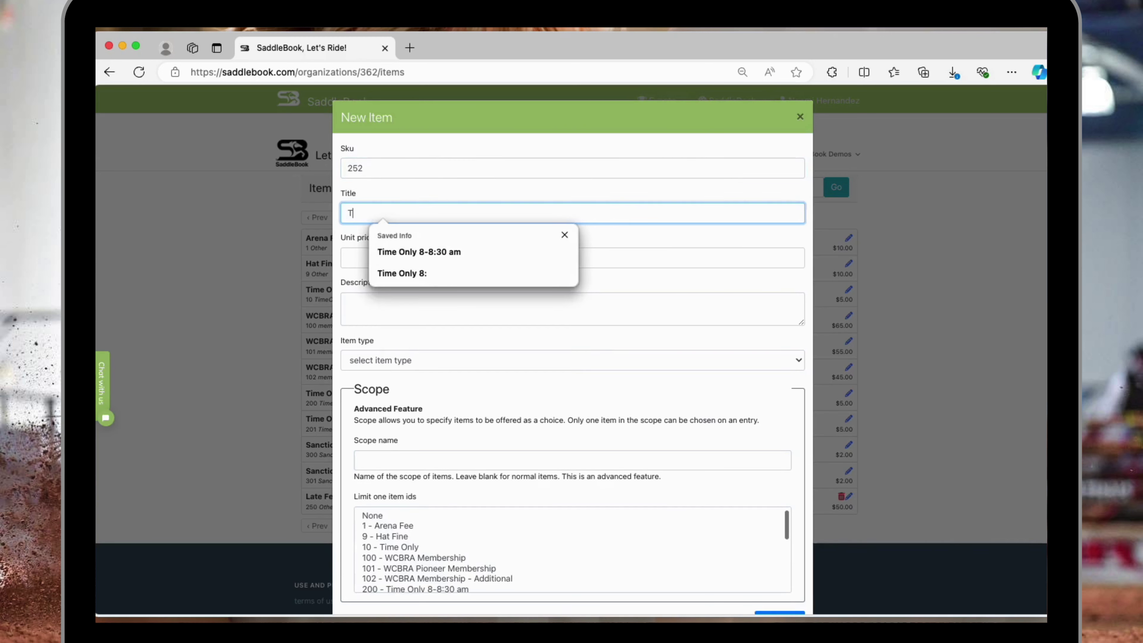
type("ee Shirt ")
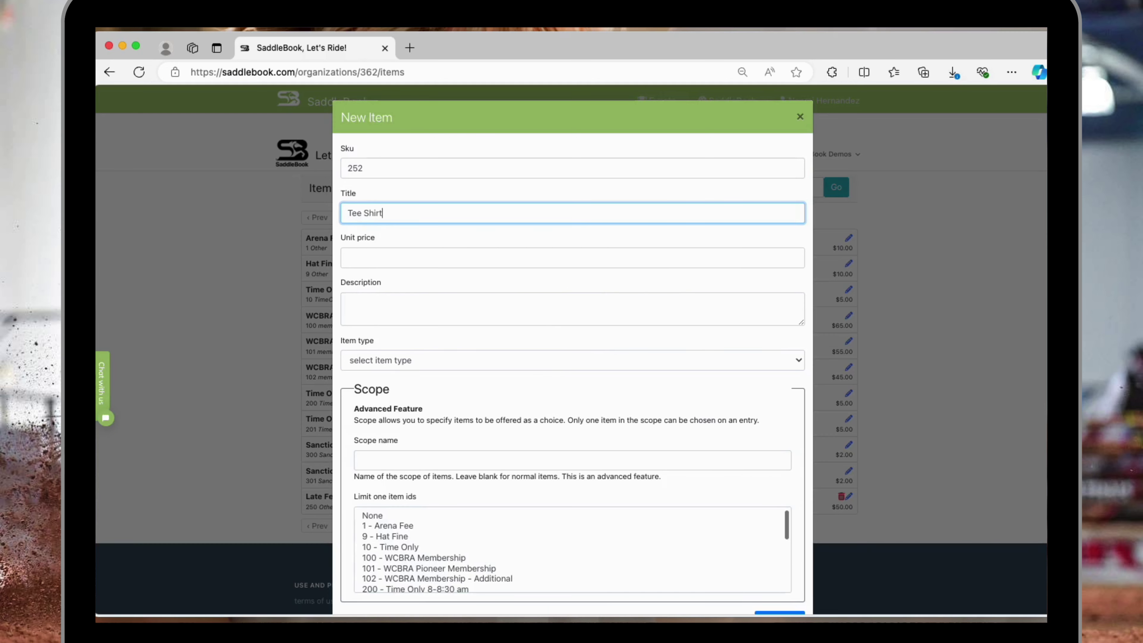
type("(Small)")
left_click(356, 258)
type("25")
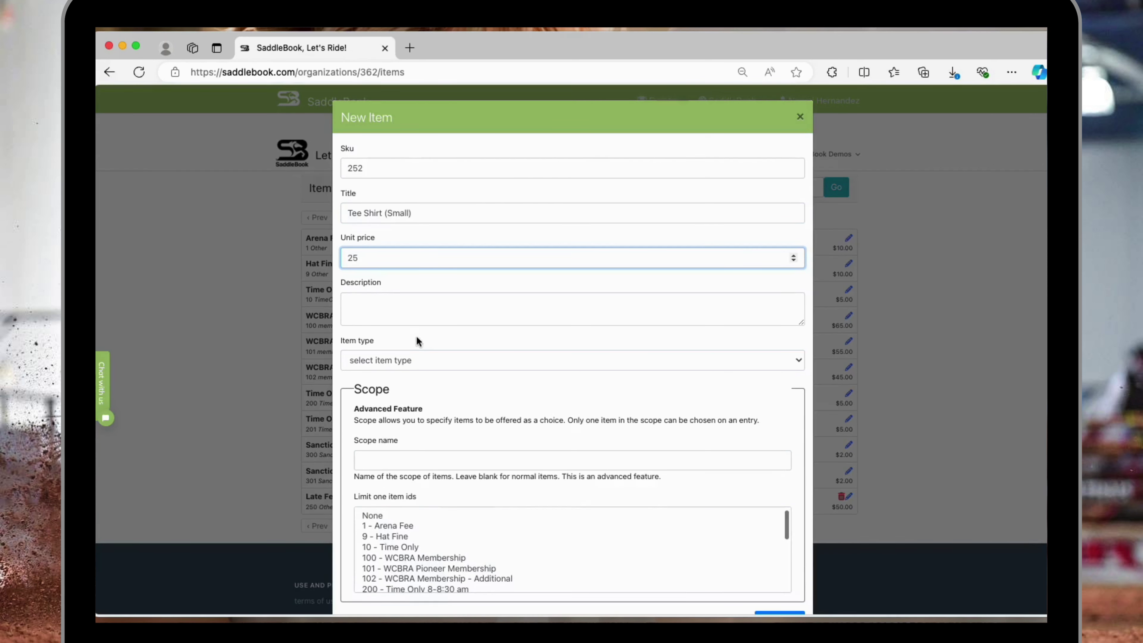
Set the small tee shirt's item type to Other and create the item.
left_click(395, 361)
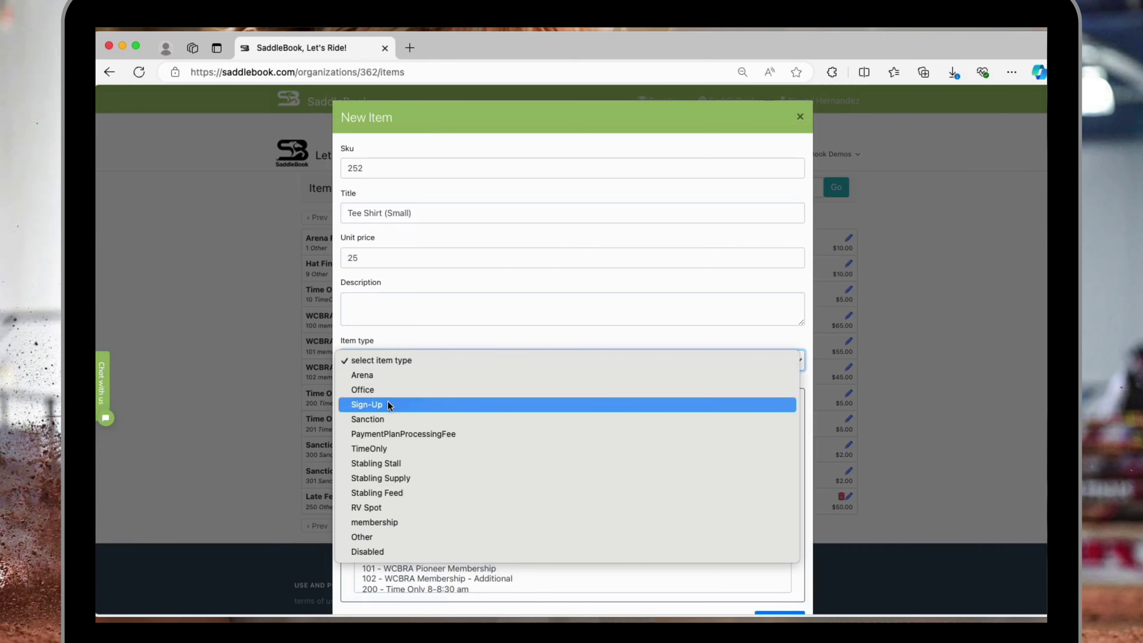
left_click(372, 536)
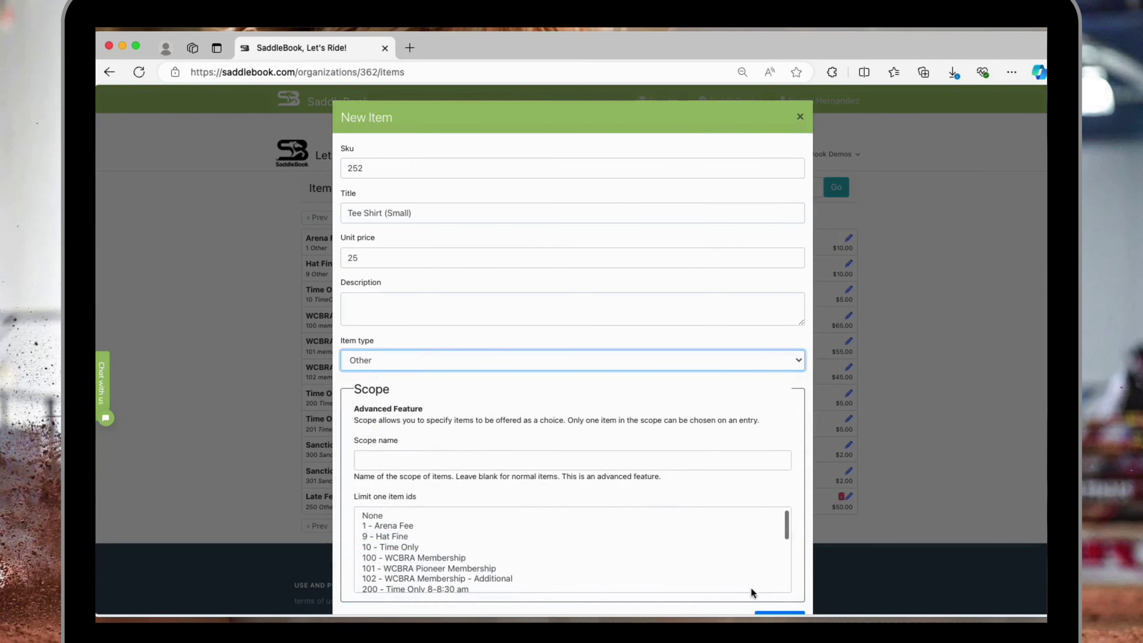
scroll(747, 581, "down", 6)
left_click(796, 594)
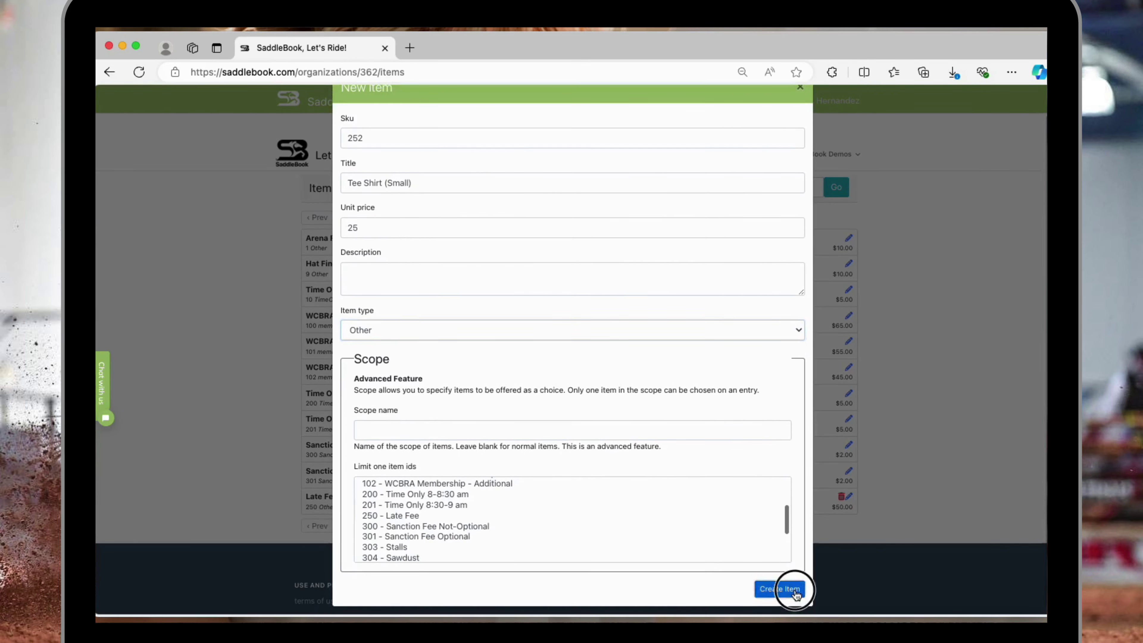
Start a new item with SKU 253, title "Tee Shirt (Medium)" and unit price 25.
left_click(491, 188)
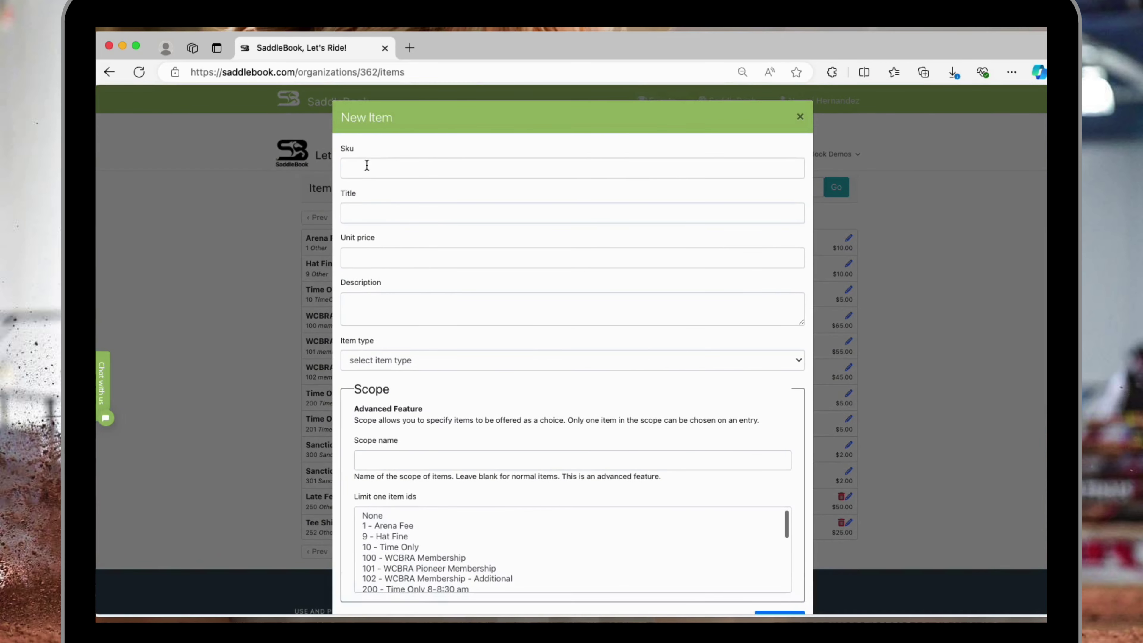
left_click(366, 164)
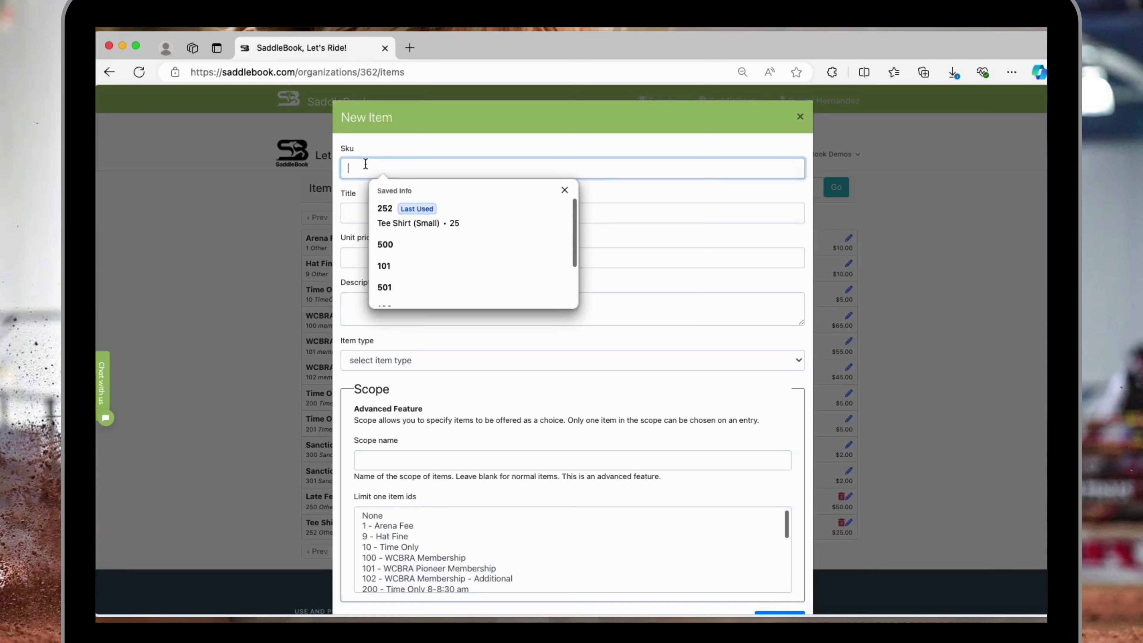
type("252")
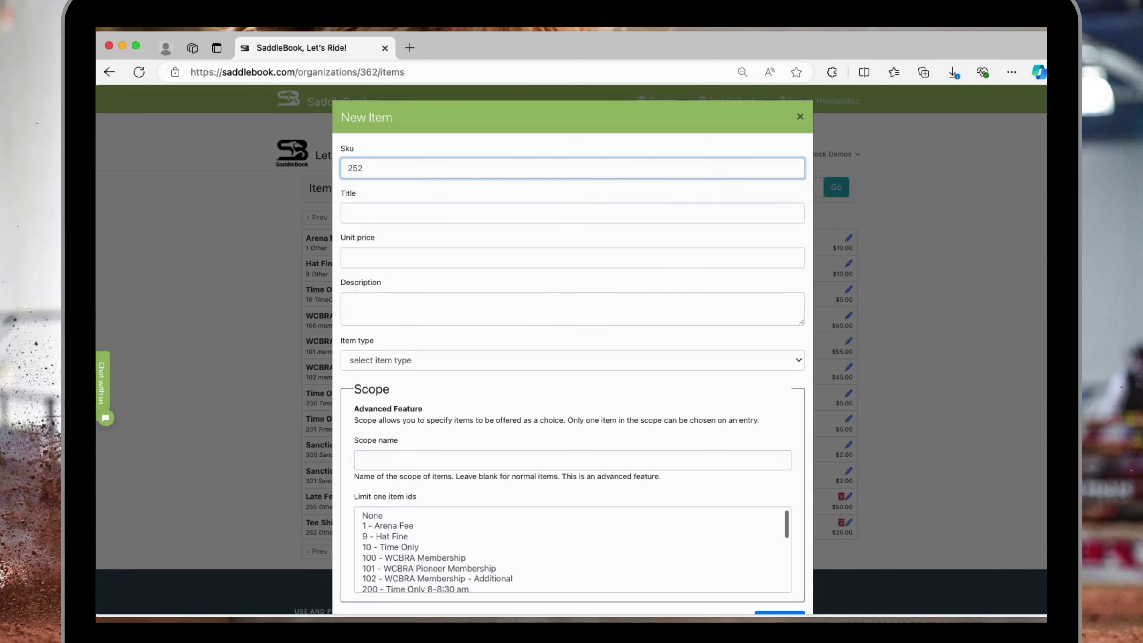
key("BackSpace")
type("3")
left_click(363, 214)
type("T")
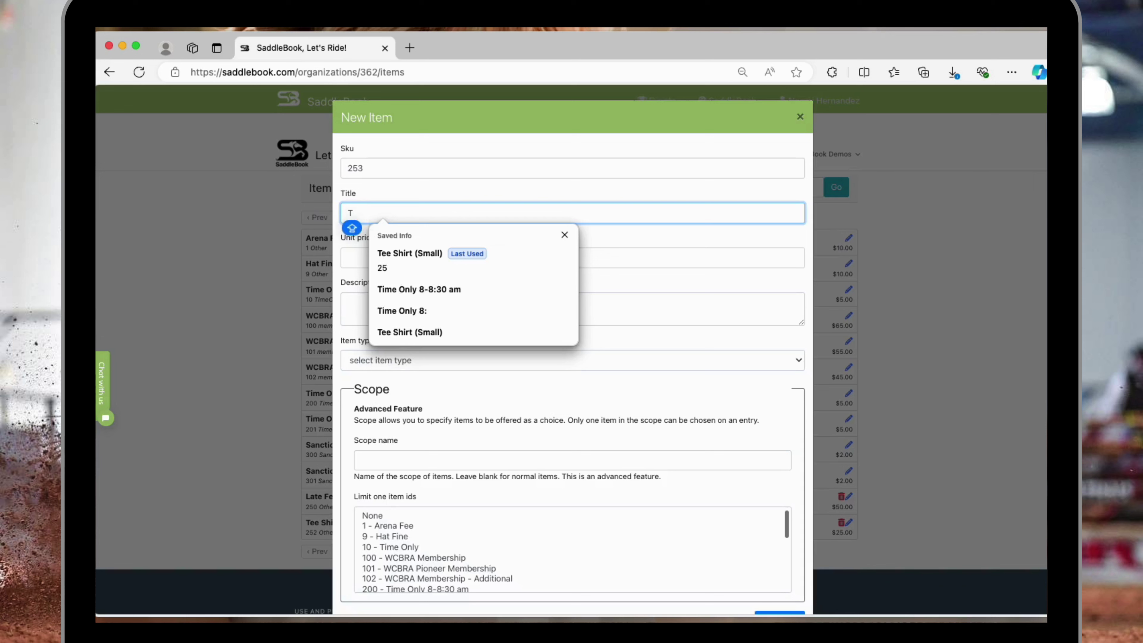
type("ee shir")
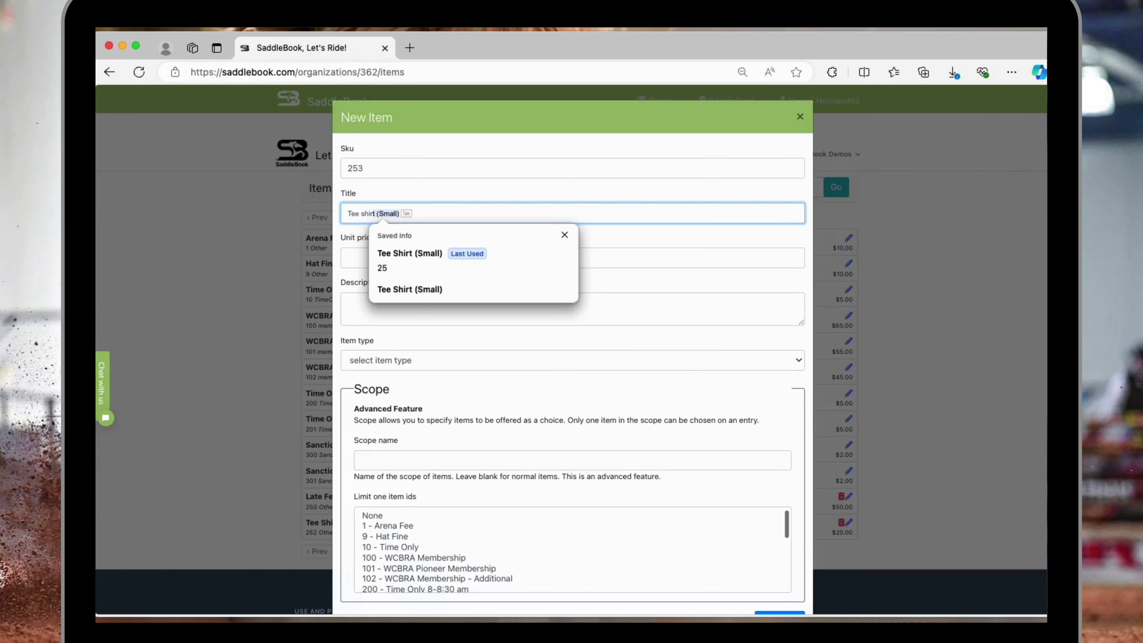
key("BackSpace")
type("Shirt (Medium)")
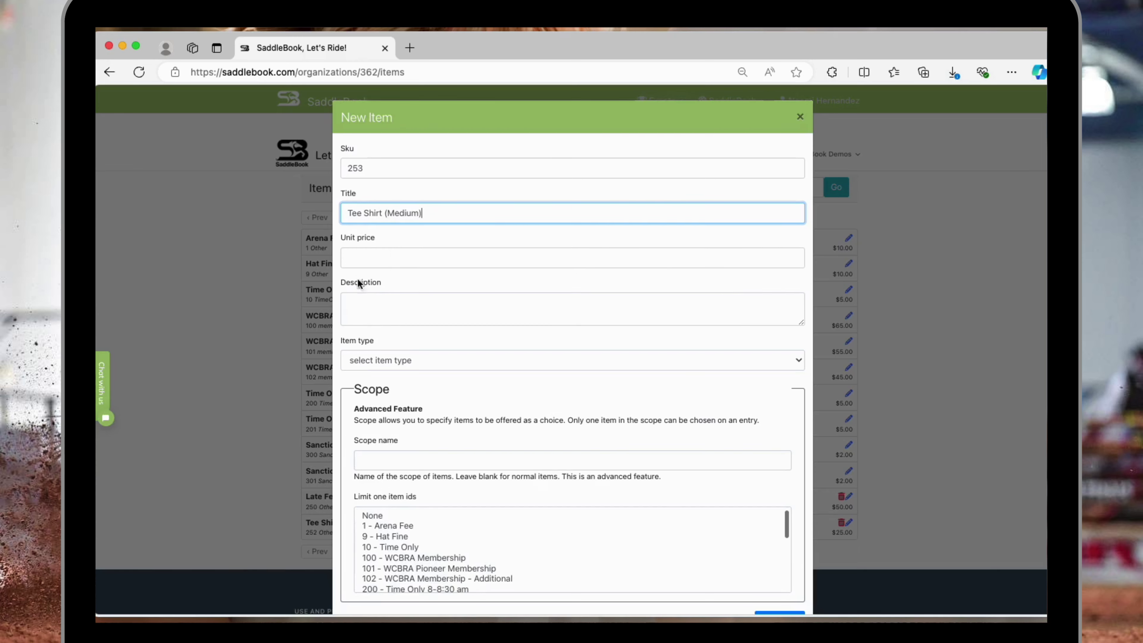
left_click(364, 260)
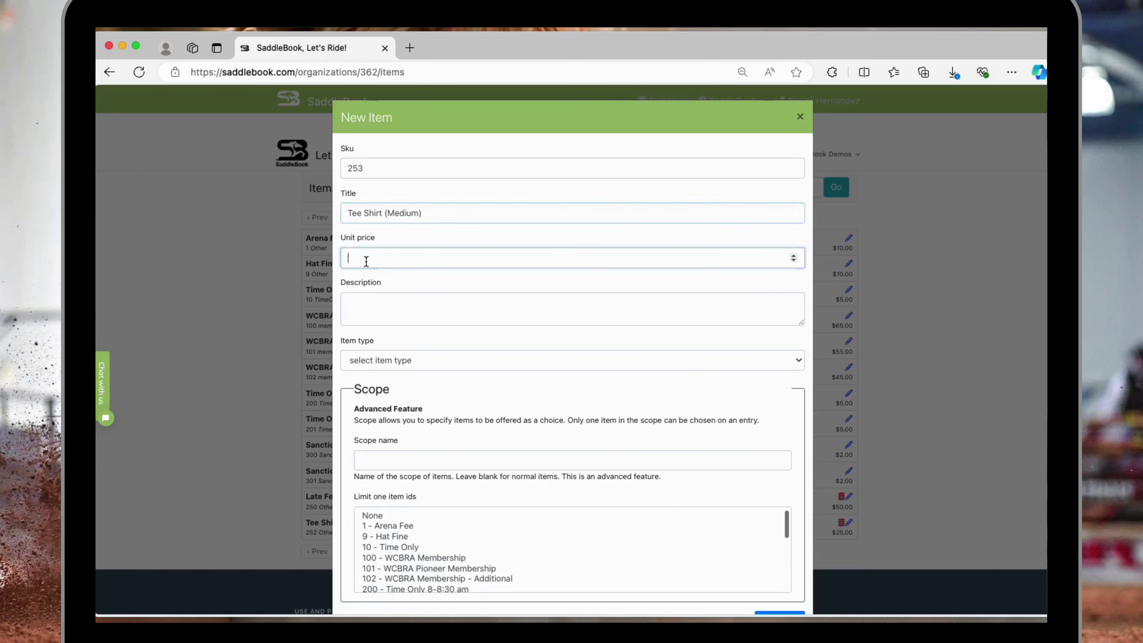
type("25")
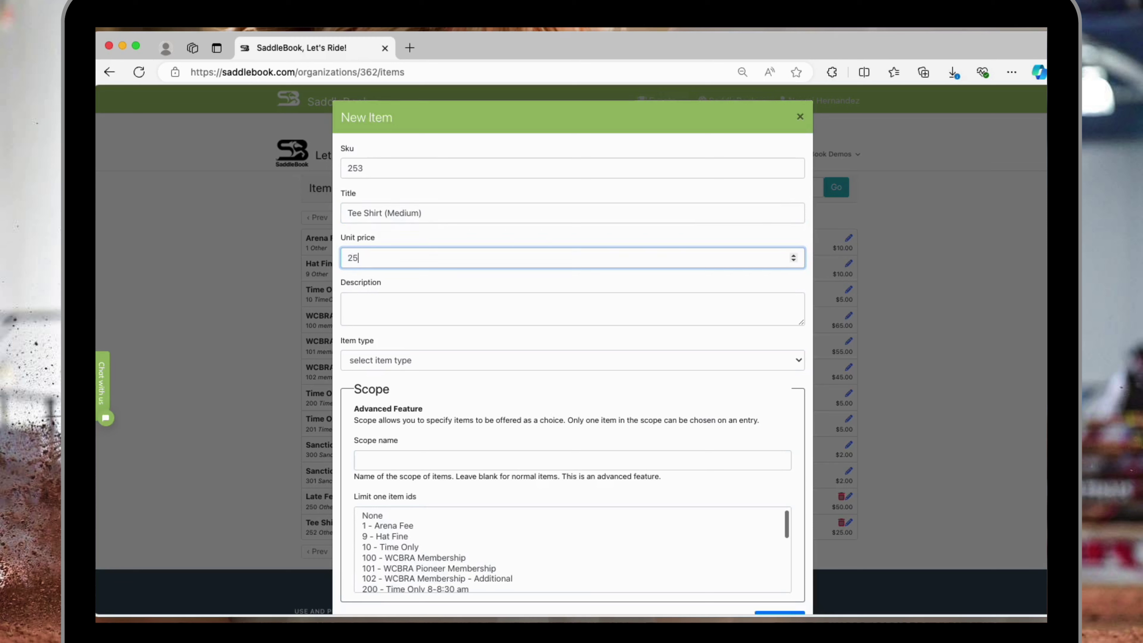
Set the medium tee shirt's item type to Other and create the item.
left_click(403, 363)
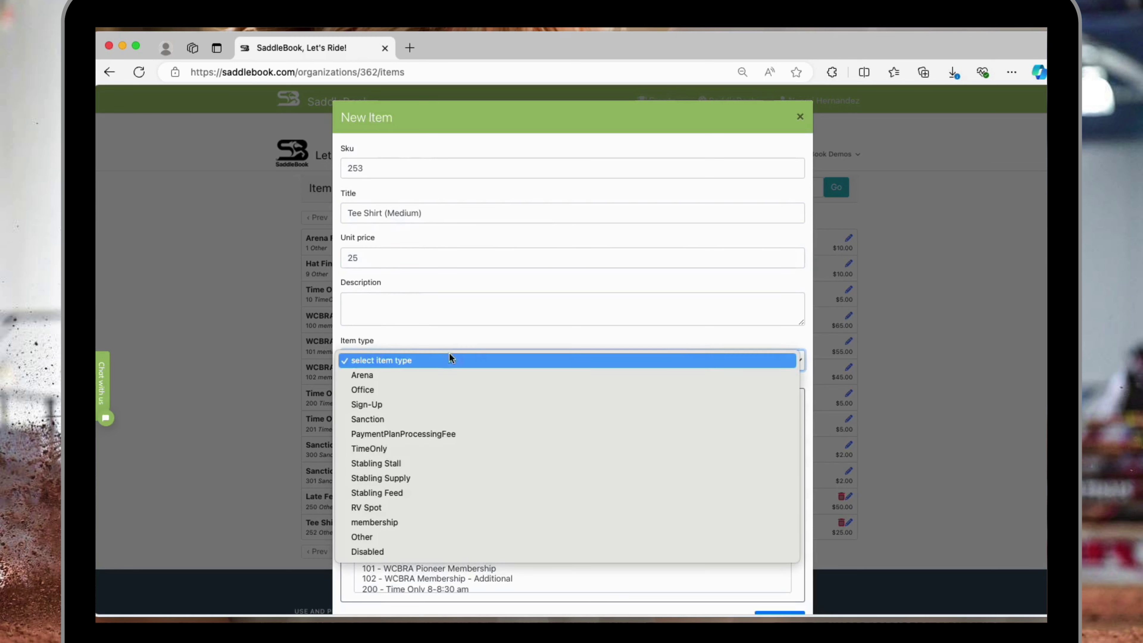
left_click(394, 537)
scroll(741, 579, "down", 5)
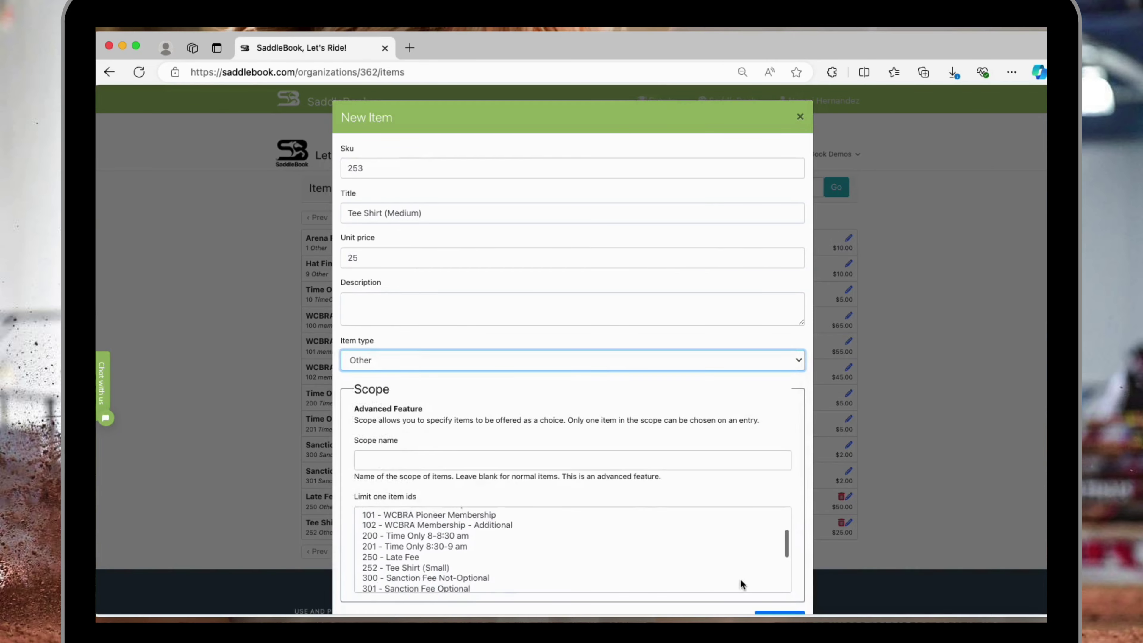
scroll(810, 585, "down", 2)
left_click(794, 585)
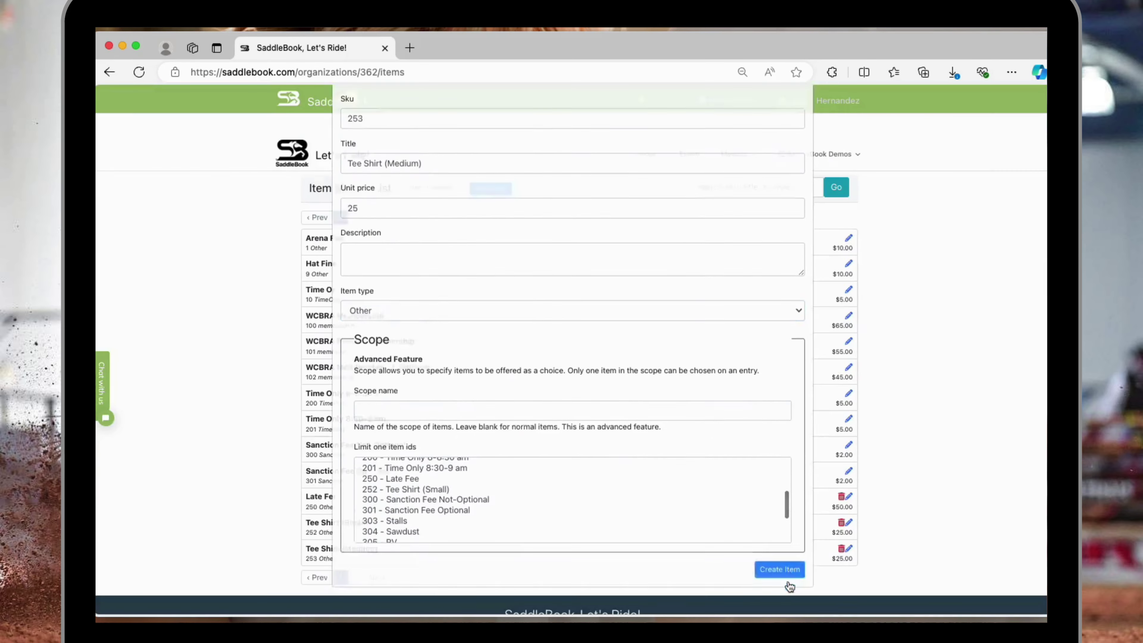
Start a new item with SKU 254, title "Tee Shirt (Large)" and unit price 25.
left_click(491, 188)
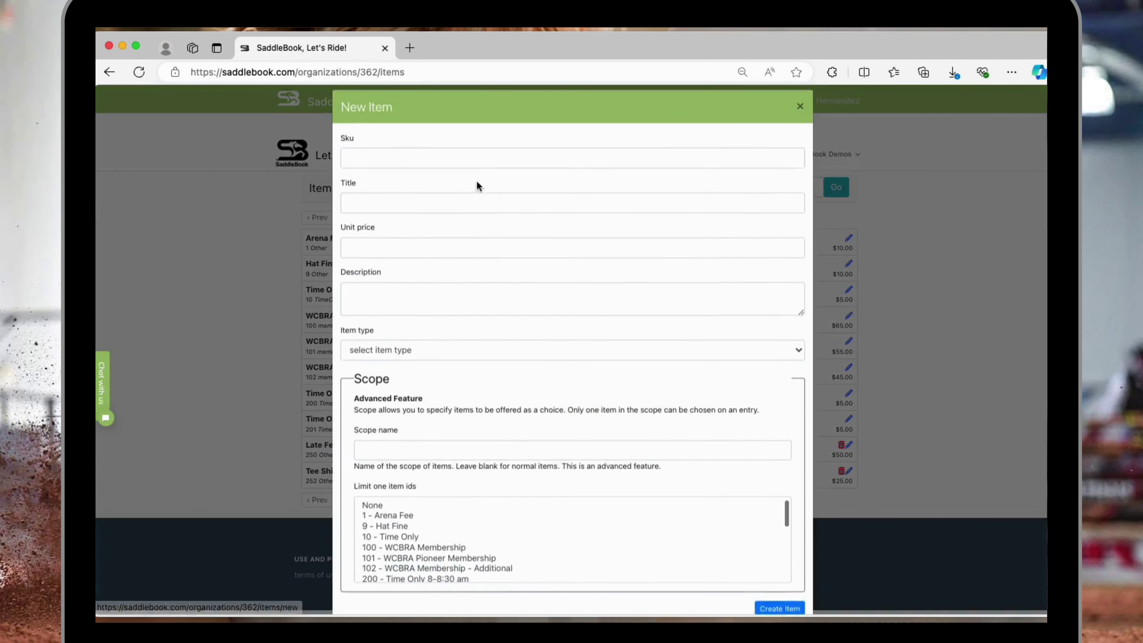
left_click(367, 171)
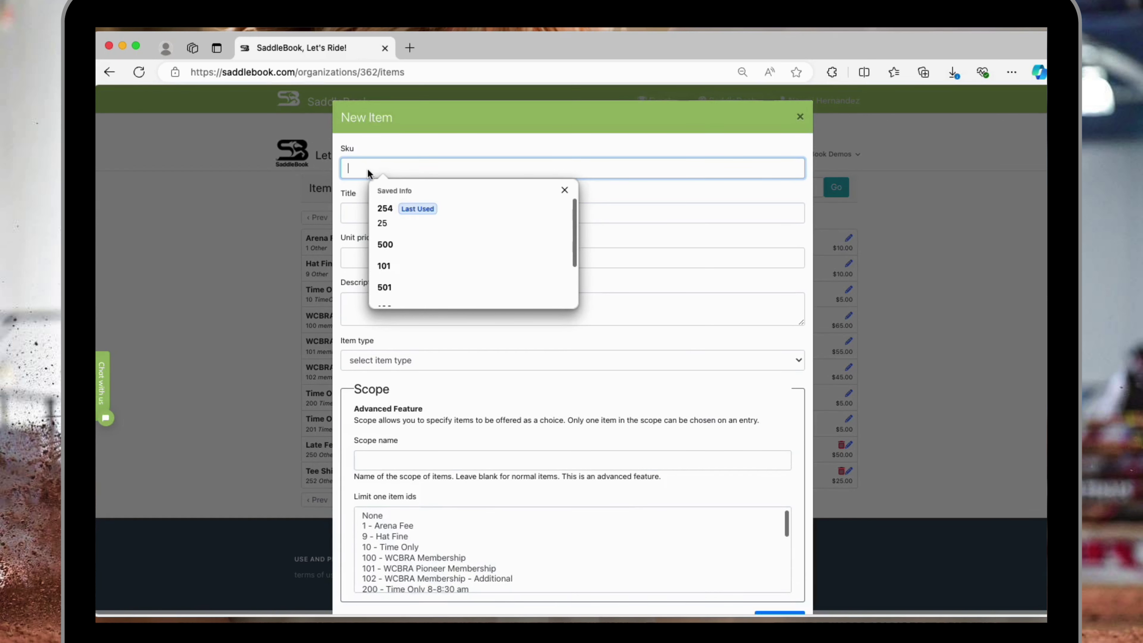
type("254")
left_click(371, 210)
type("T")
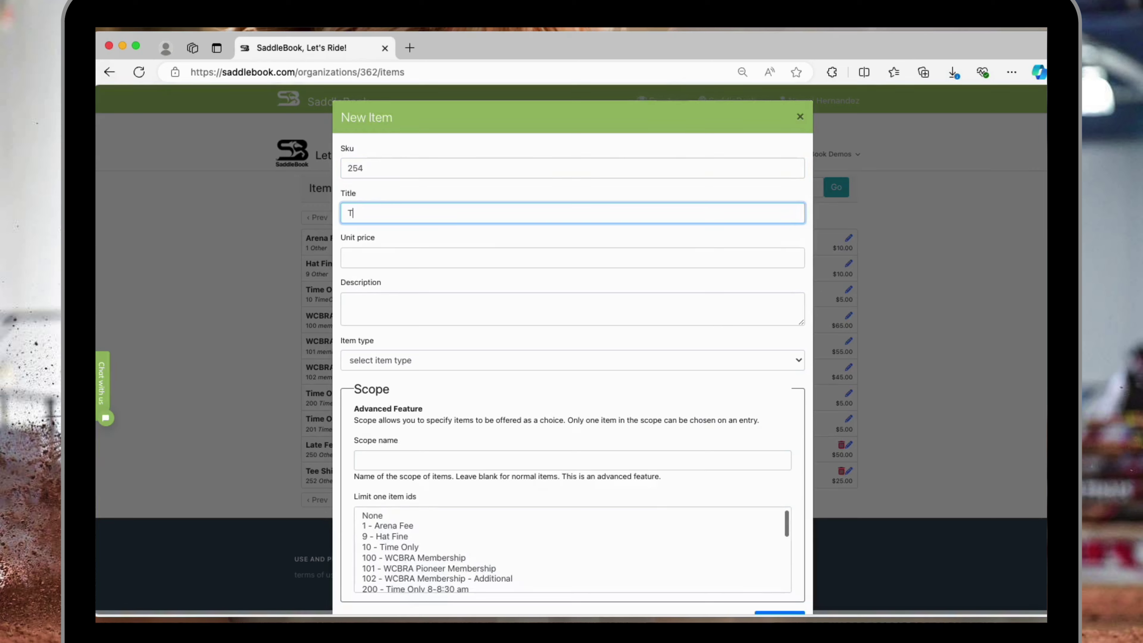
type("ee Shirt (La")
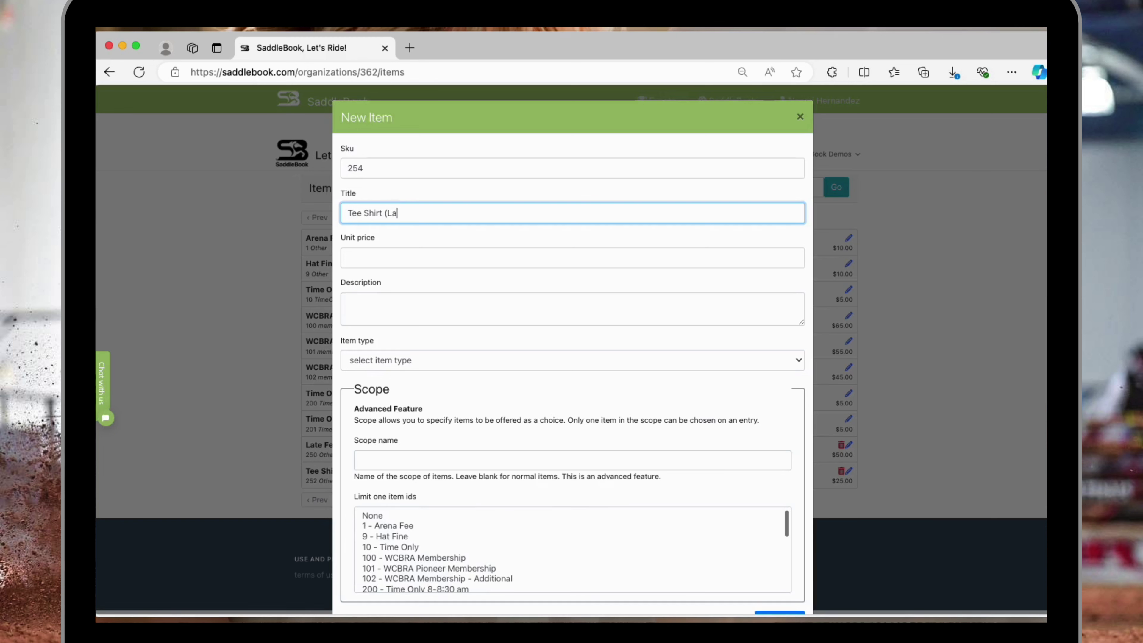
type("rge)")
left_click(354, 256)
type("25")
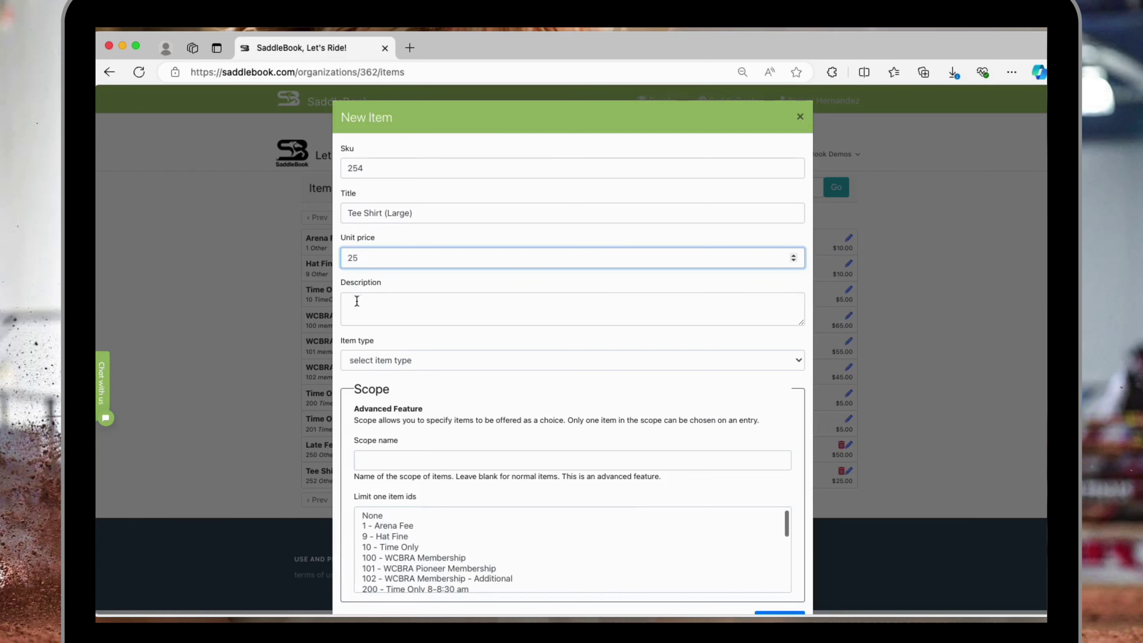
Set the large tee shirt's item type to Other and create the item.
left_click(378, 360)
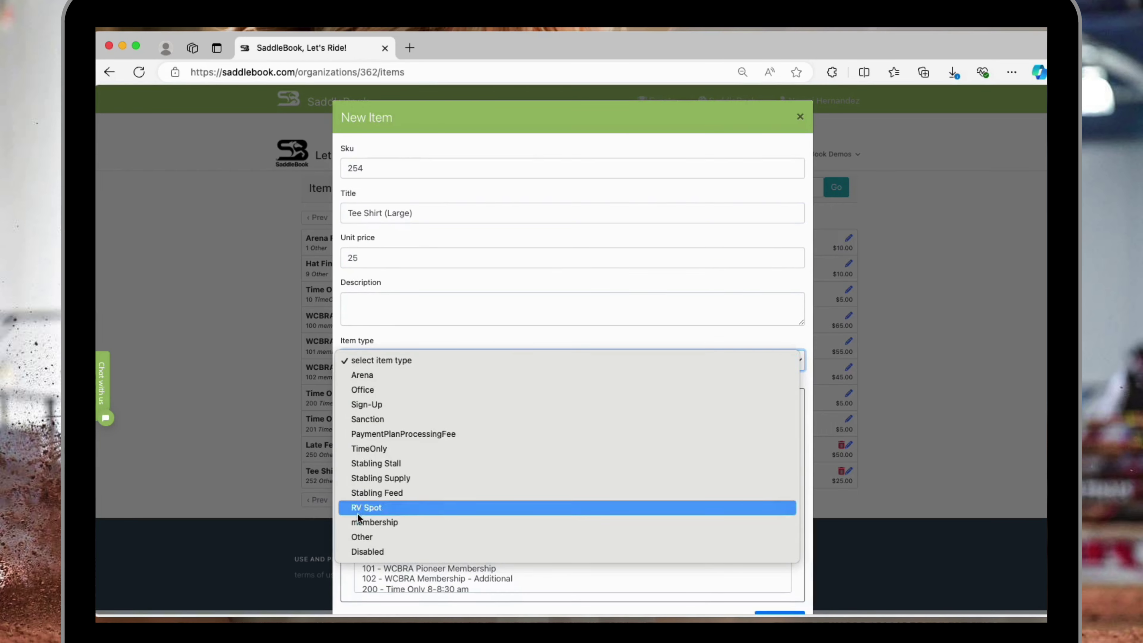
left_click(360, 536)
scroll(606, 539, "down", 10)
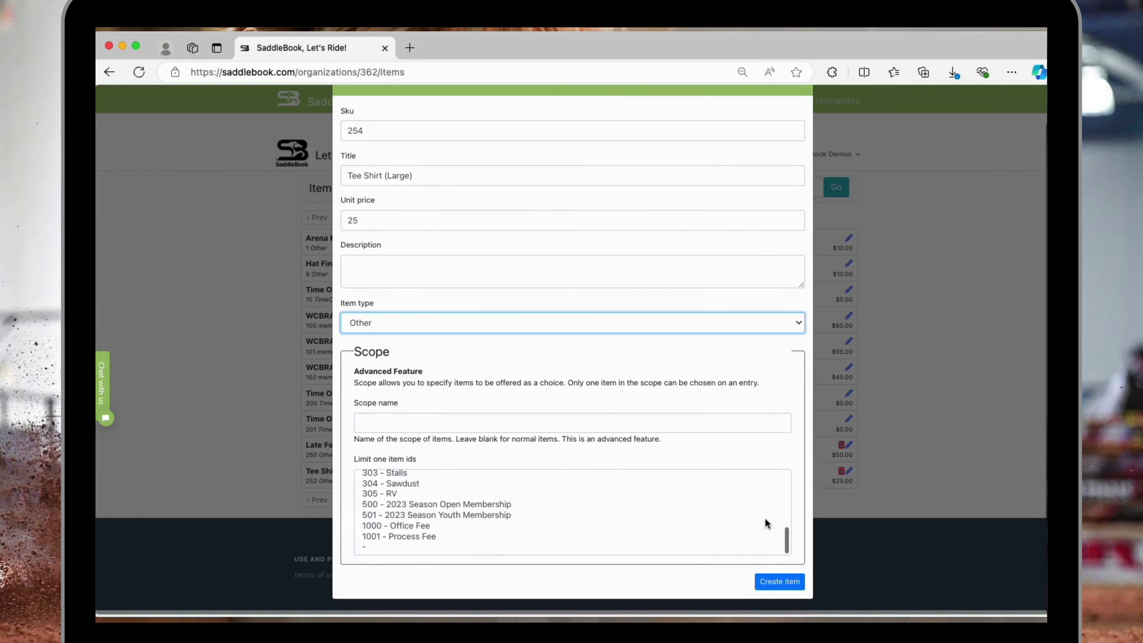
left_click(779, 581)
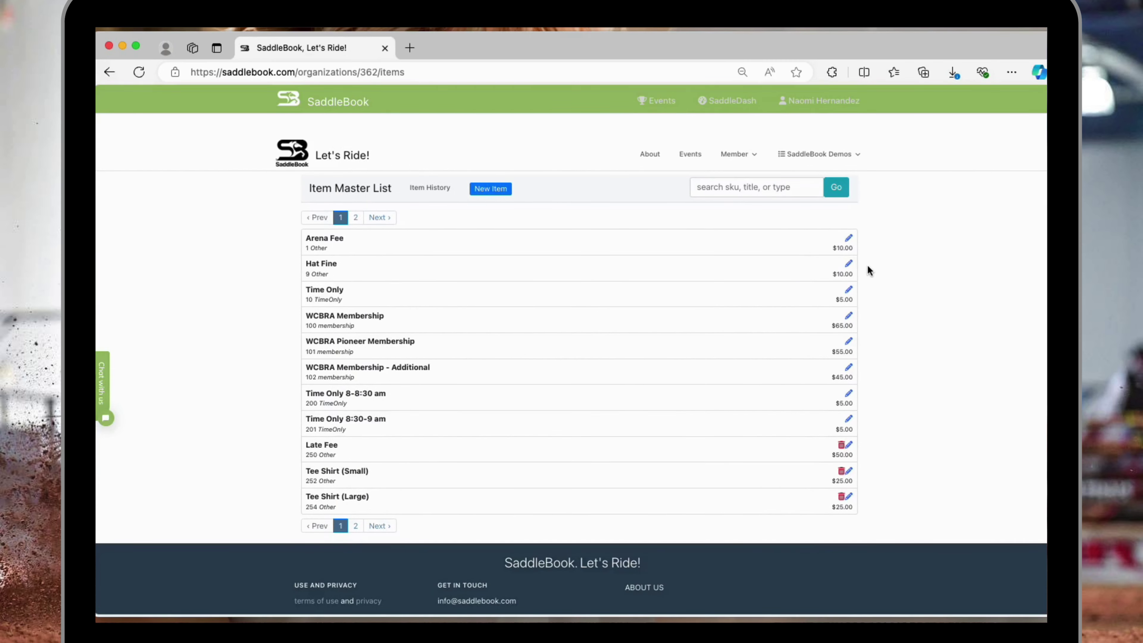
Open the Late Fees event from the organization's dashboard and expand its additional fees.
left_click(833, 157)
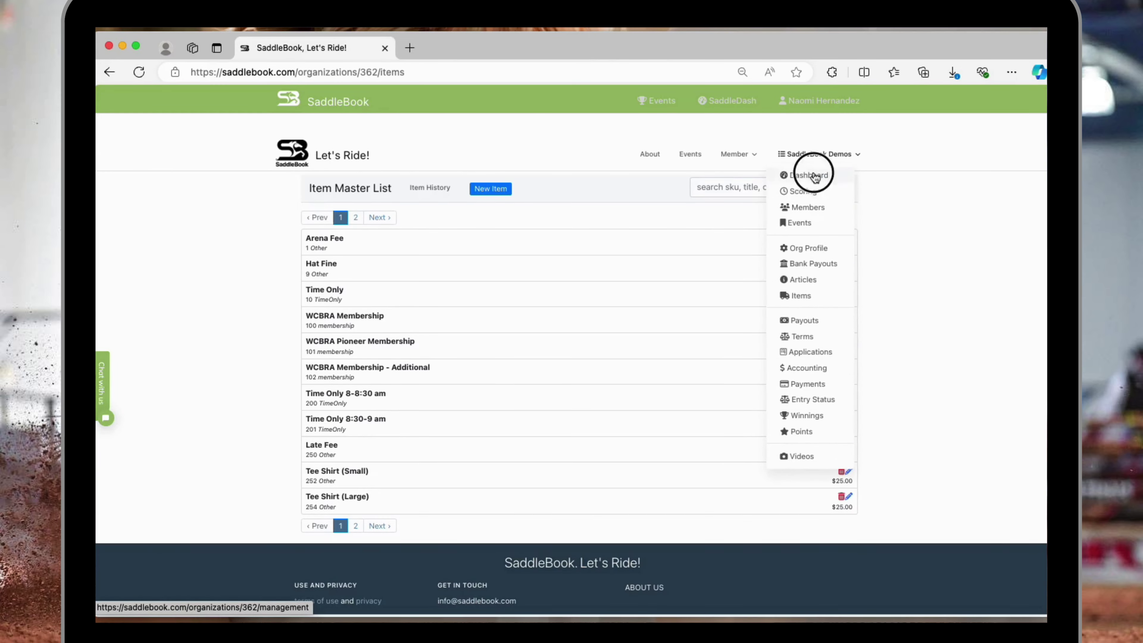
left_click(810, 175)
left_click(366, 257)
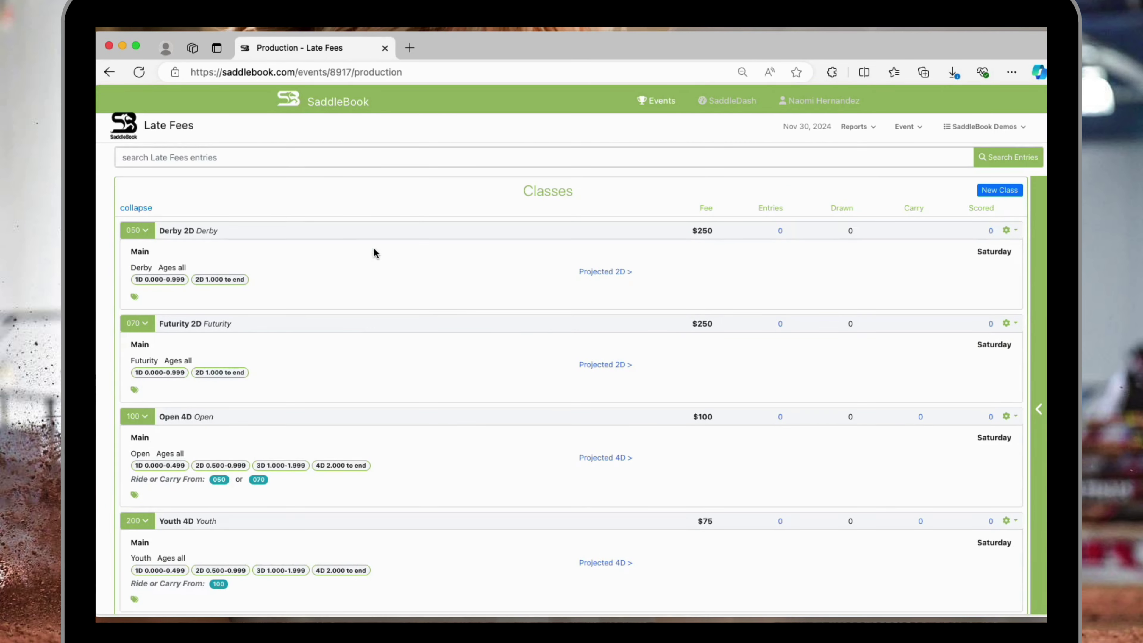
left_click(1037, 281)
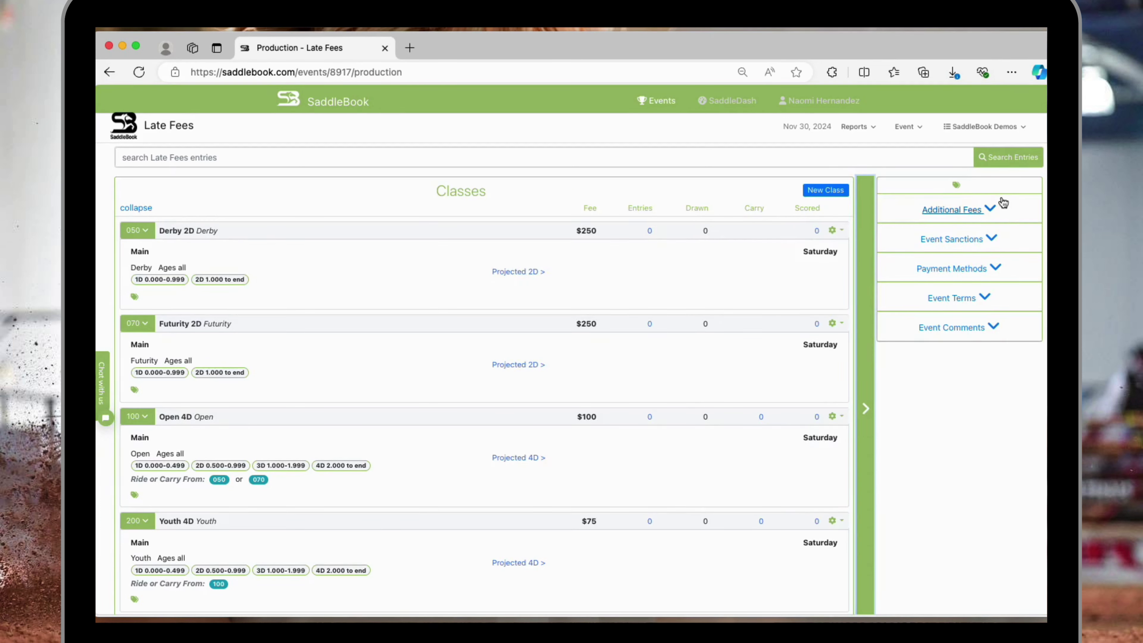
left_click(968, 215)
Start a new additional fee using item 250 - Late Fee with item type Other.
left_click(1025, 232)
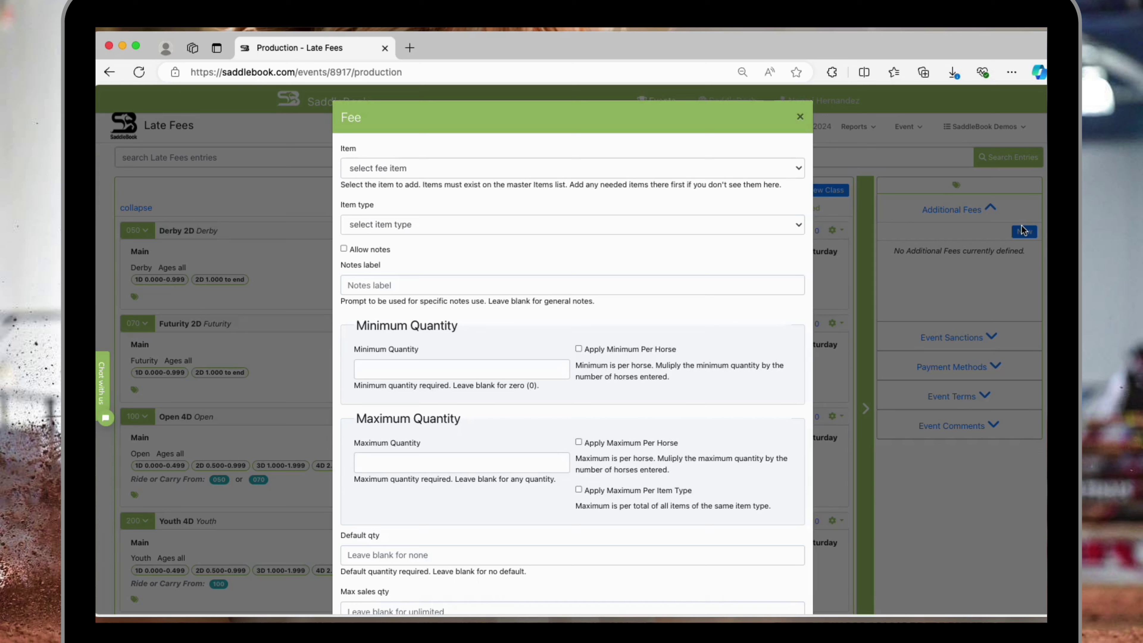
left_click(387, 168)
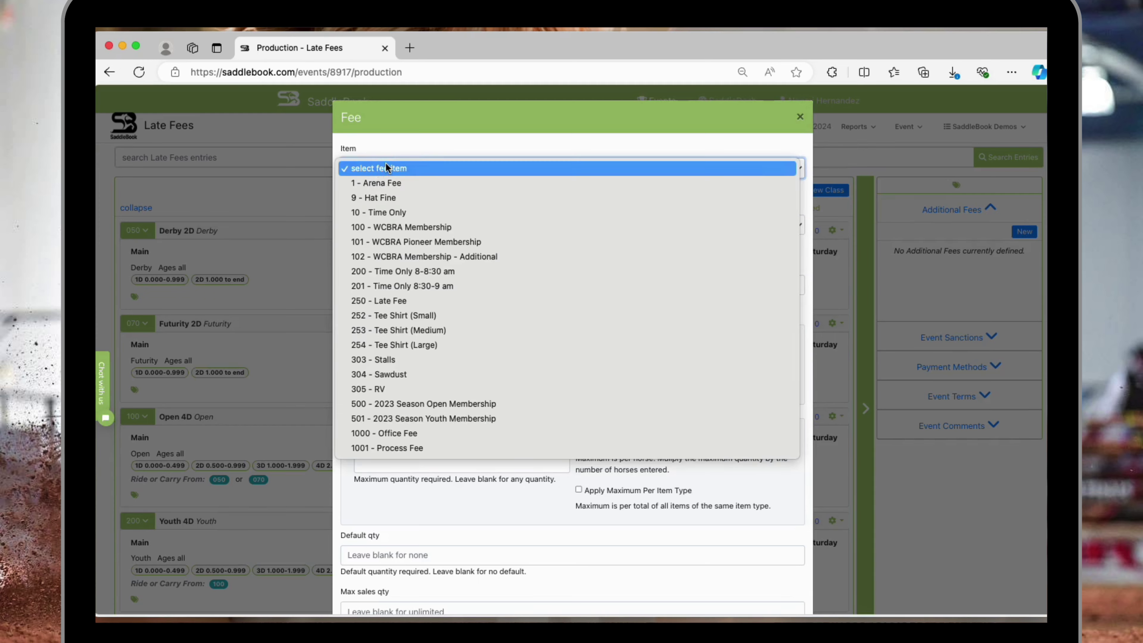
left_click(410, 302)
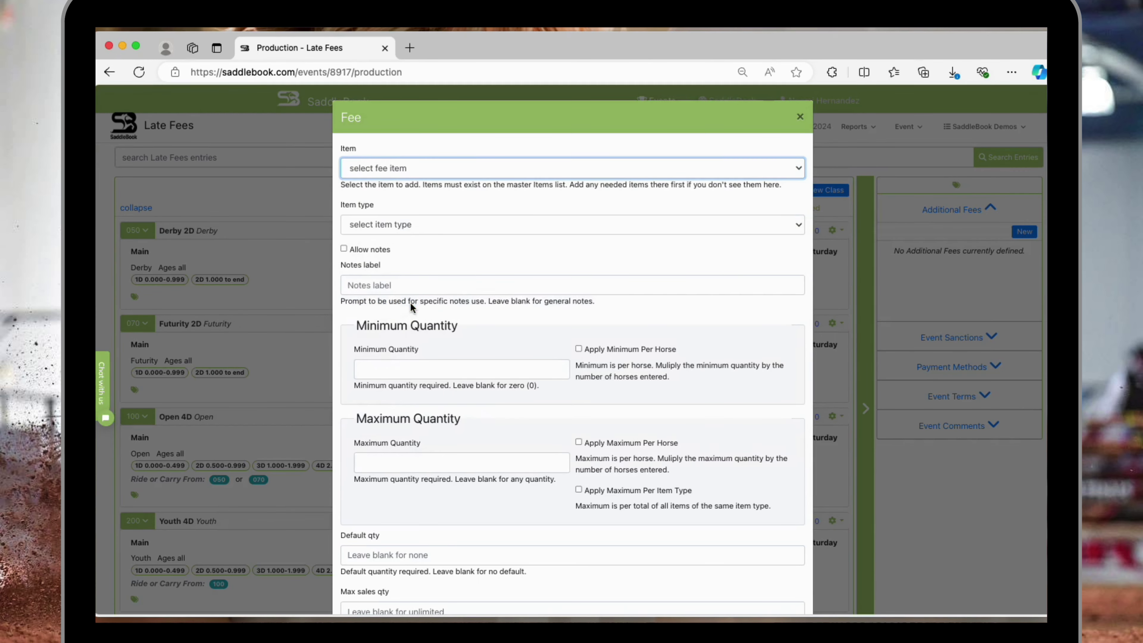
left_click(393, 230)
left_click(383, 255)
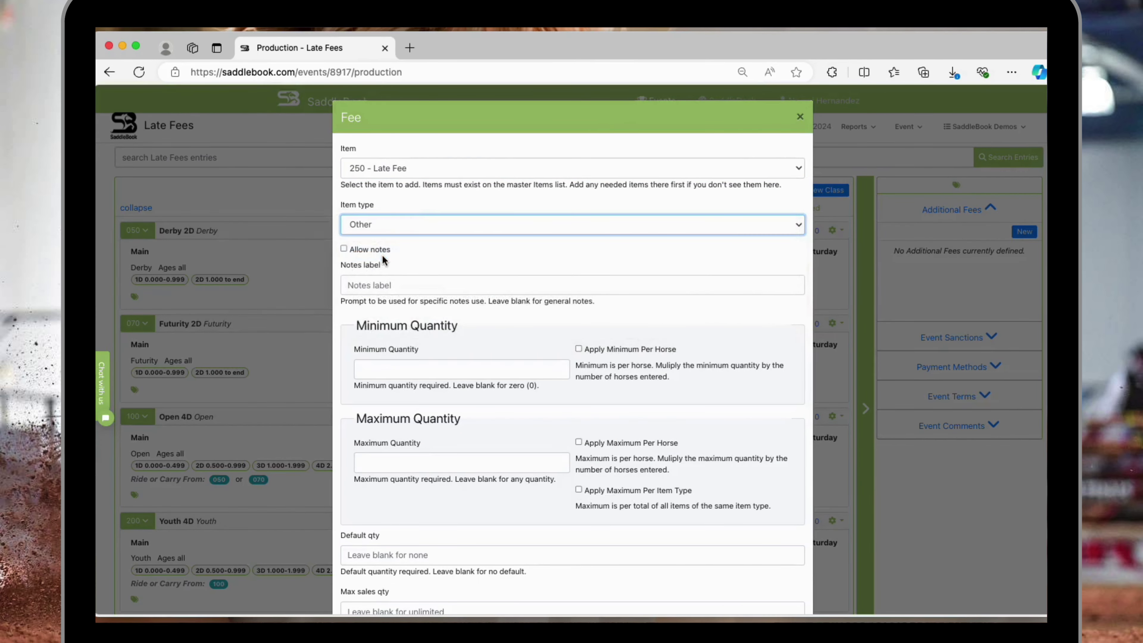
Set the late fee's minimum quantity and maximum quantity to 1.
scroll(493, 334, "down", 2)
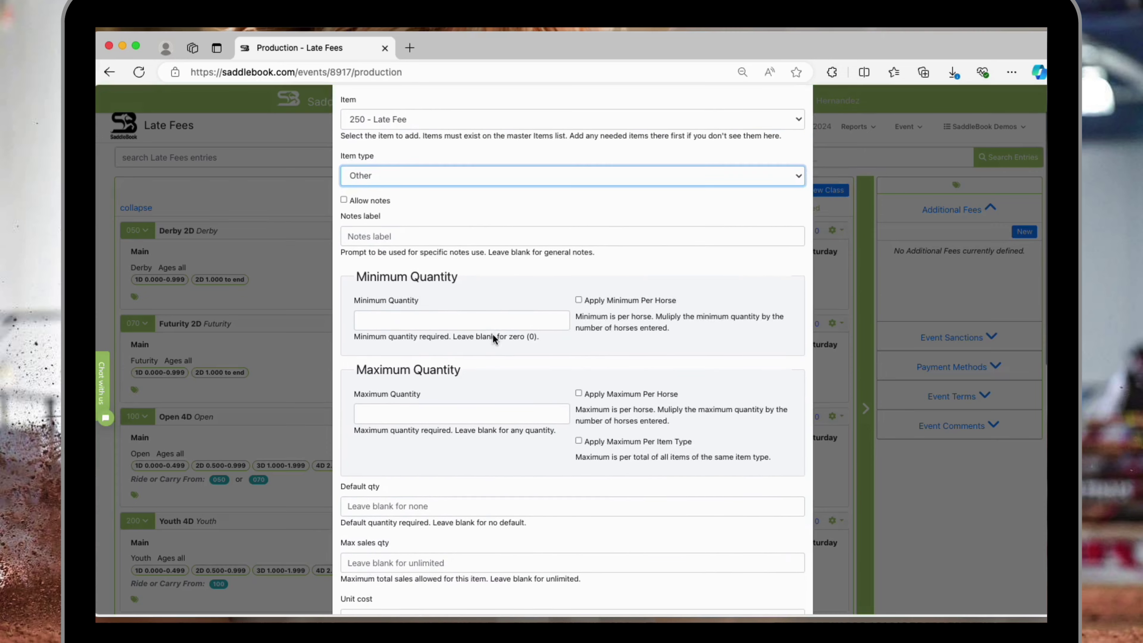
left_click(360, 318)
type("1")
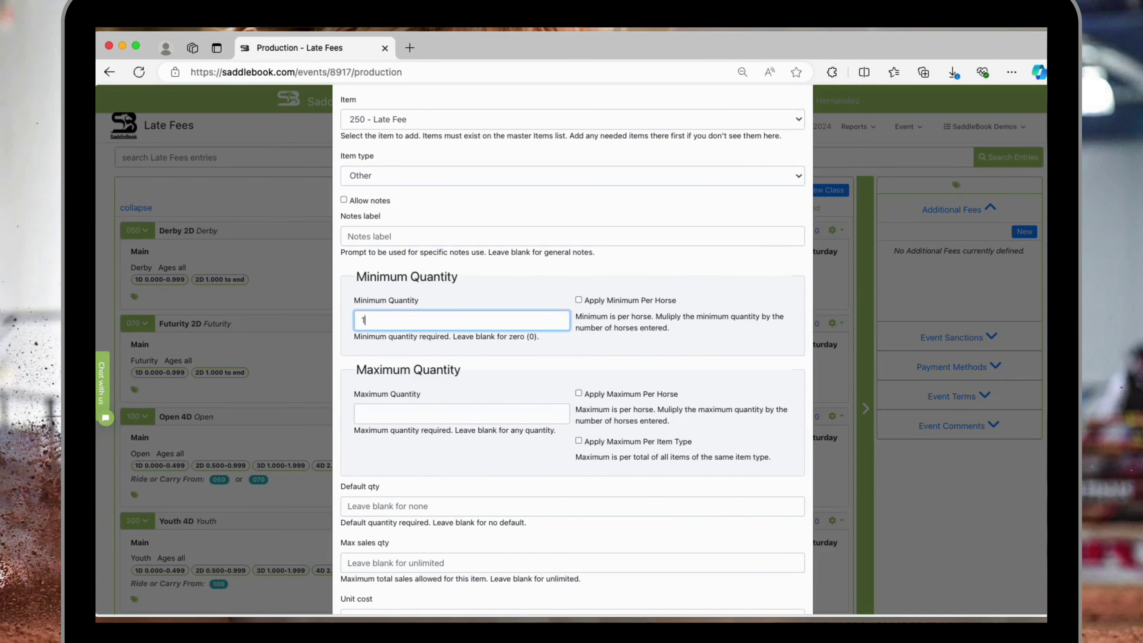
left_click(367, 414)
type("1")
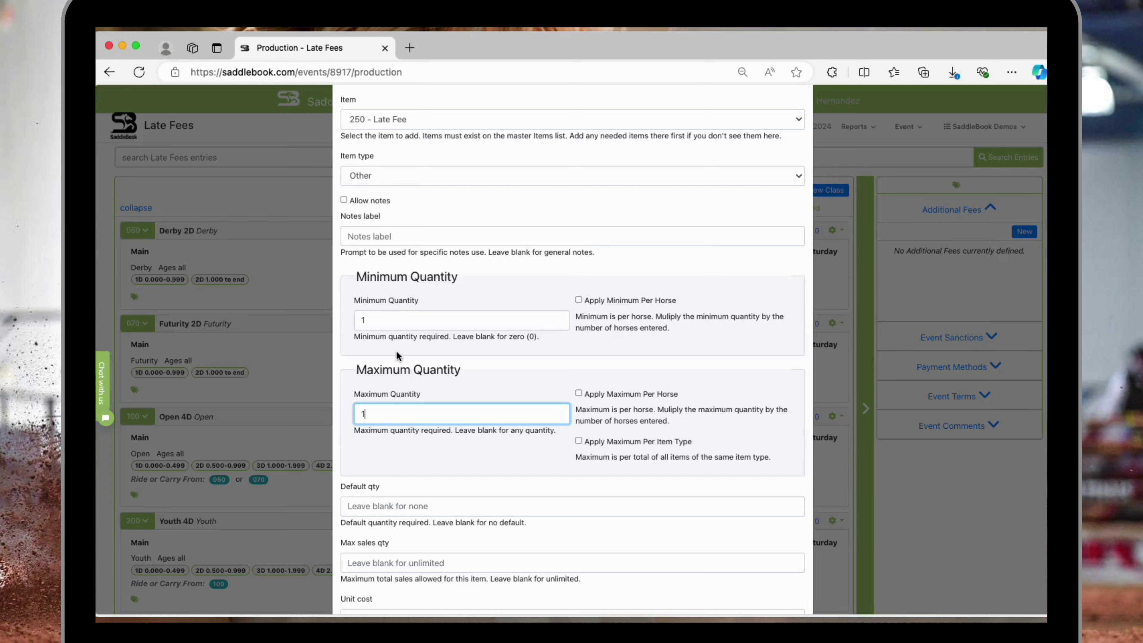
left_click(387, 460)
Restrict the late fee to apply to class 100.
scroll(387, 460, "down", 4)
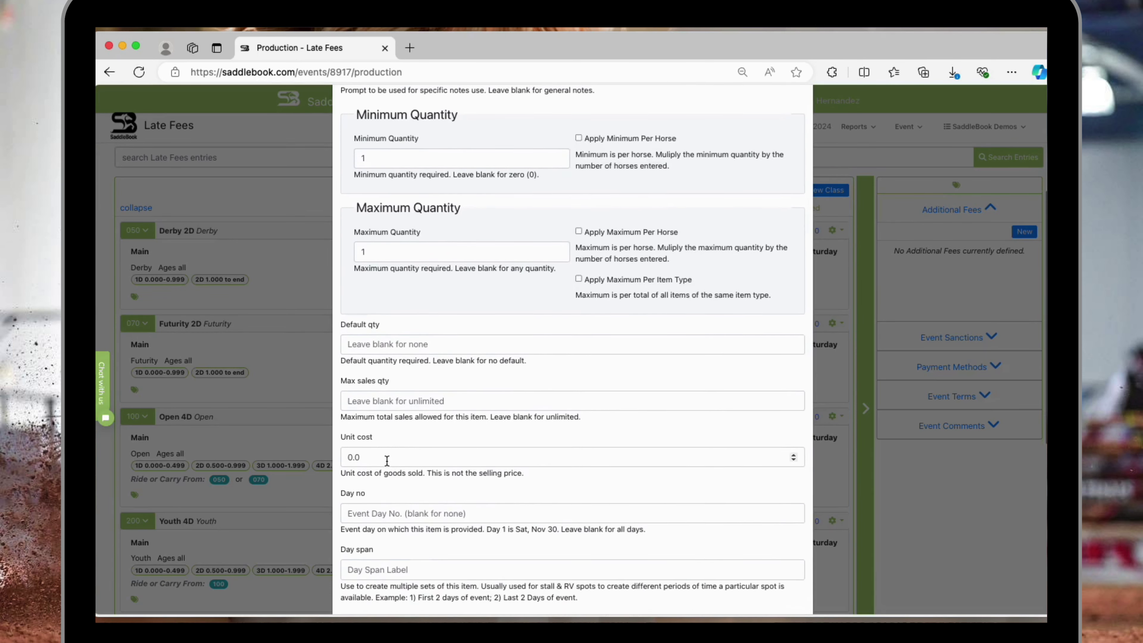
scroll(387, 461, "down", 3)
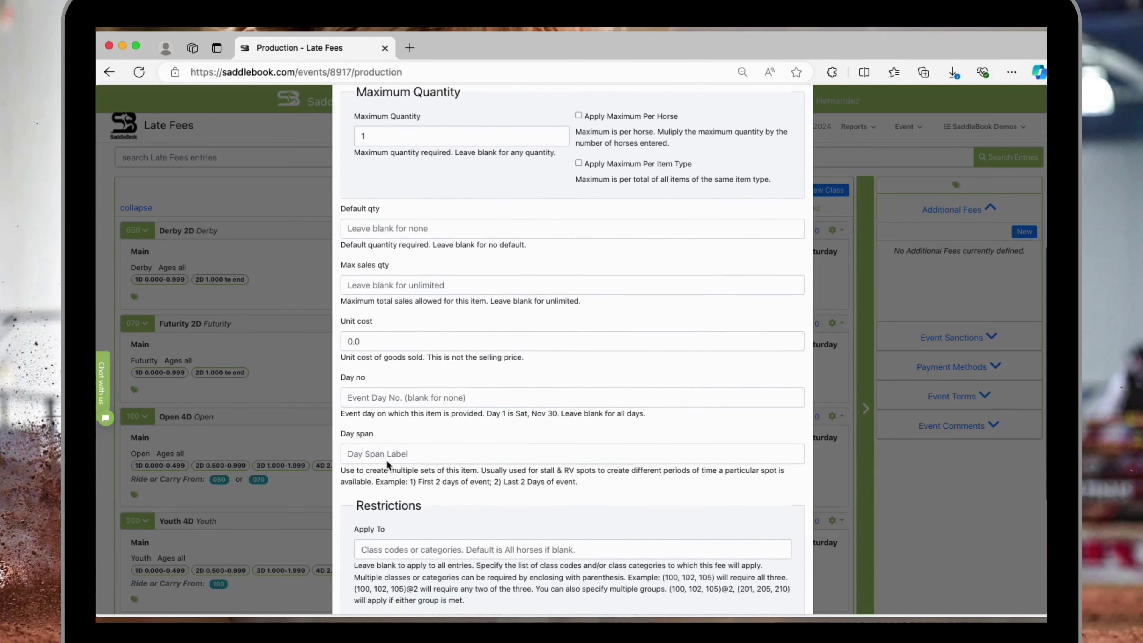
scroll(387, 461, "down", 2)
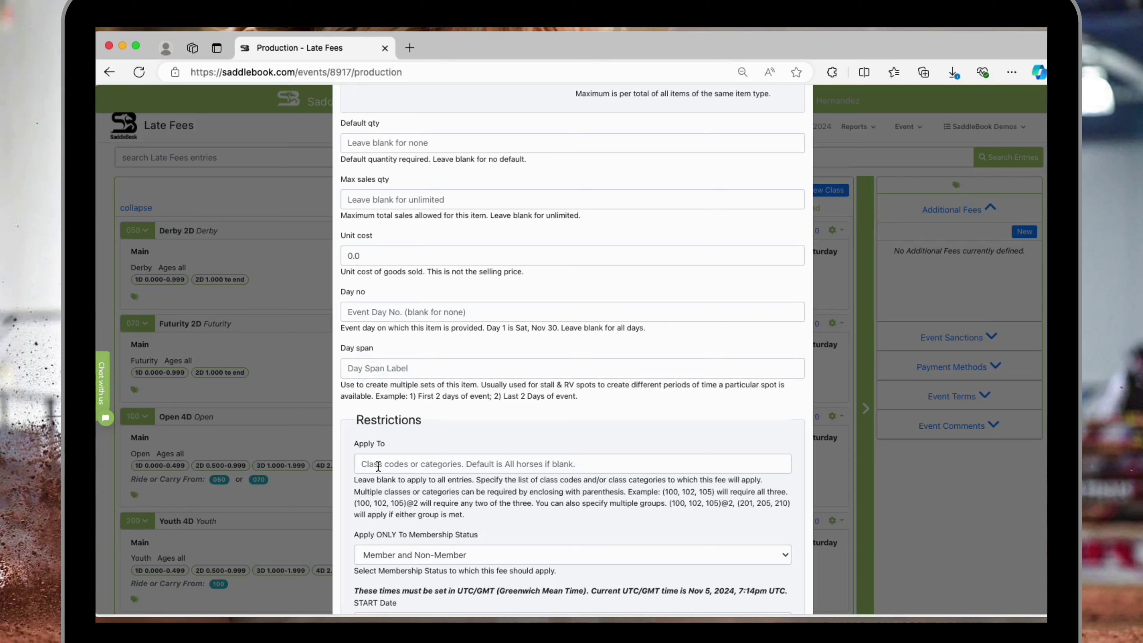
left_click(378, 466)
type("100")
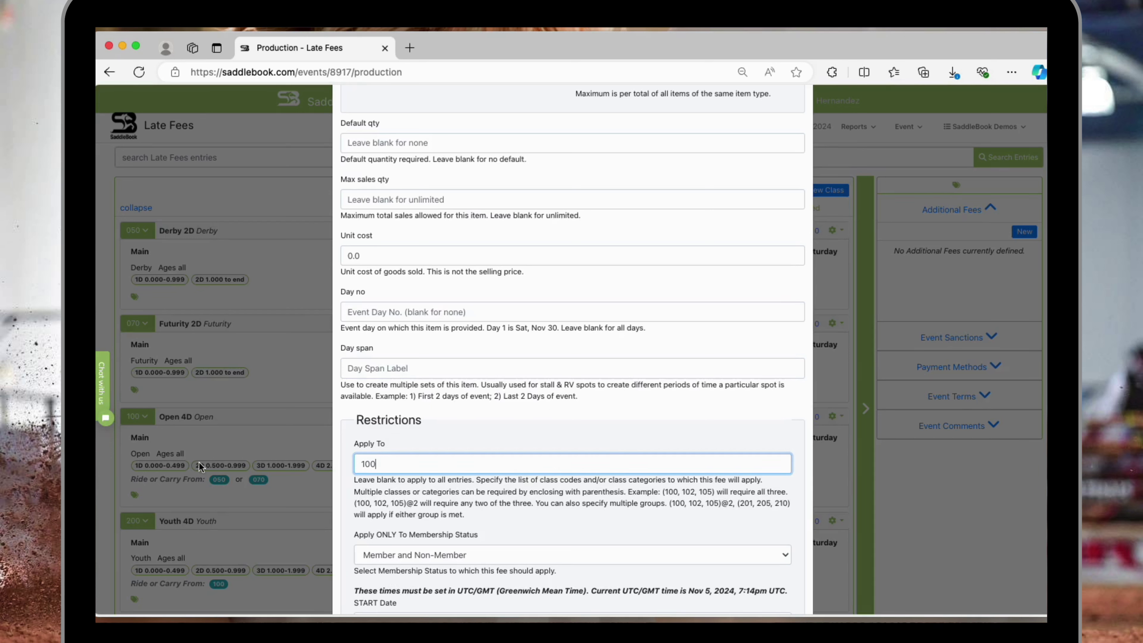
type(", 050, 070")
key("BackSpace")
key("BackSpace")
key("BackSpace")
key("BackSpace")
key("BackSpace")
key("BackSpace")
key("BackSpace")
key("BackSpace")
key("BackSpace")
Set the late fee's start date to 11/15/2024, 07:00 PM UTC and create the event item.
scroll(562, 428, "down", 5)
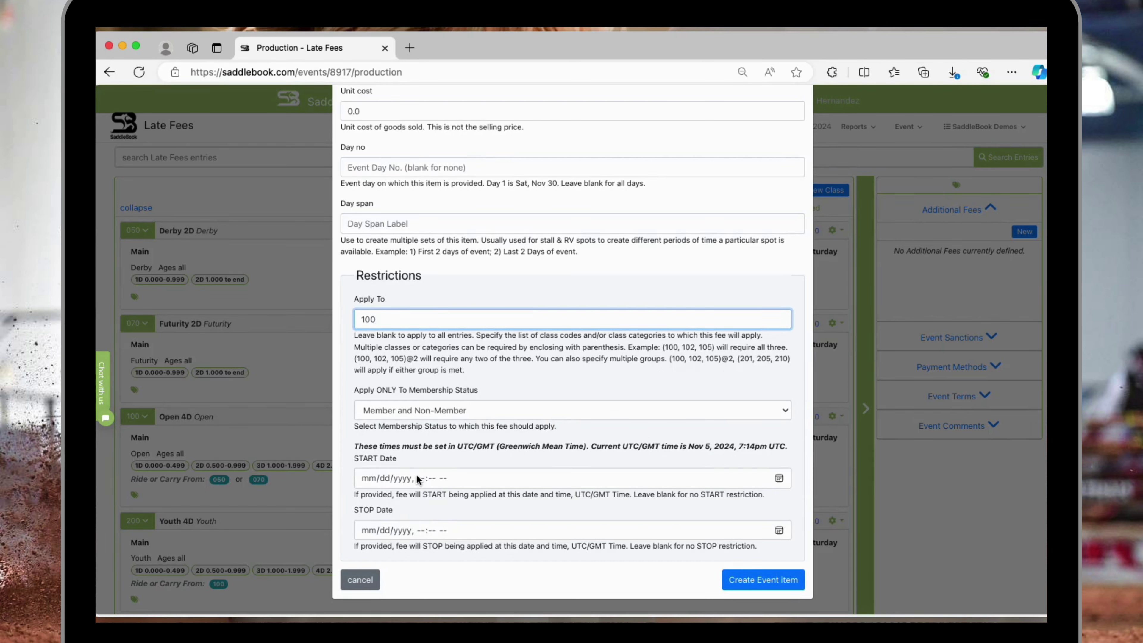
left_click(370, 482)
type("11/")
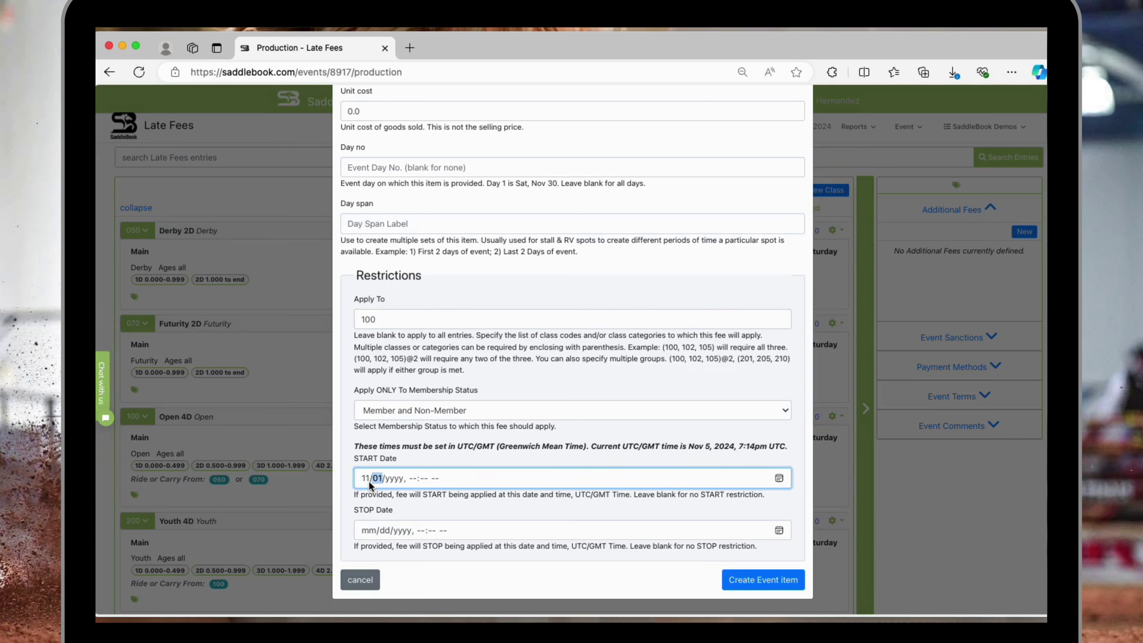
type("15/0")
type("2024")
left_click(415, 478)
type("0700p")
left_click(736, 582)
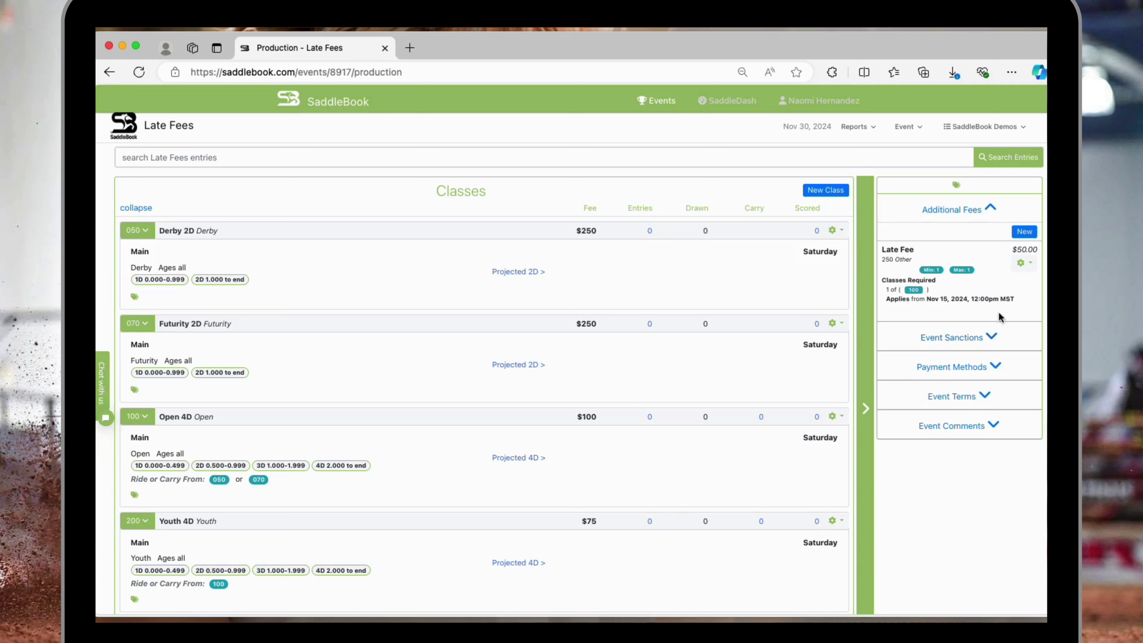
Start another additional fee using item 252 - Tee Shirt (Small) with item type Other.
left_click(1024, 232)
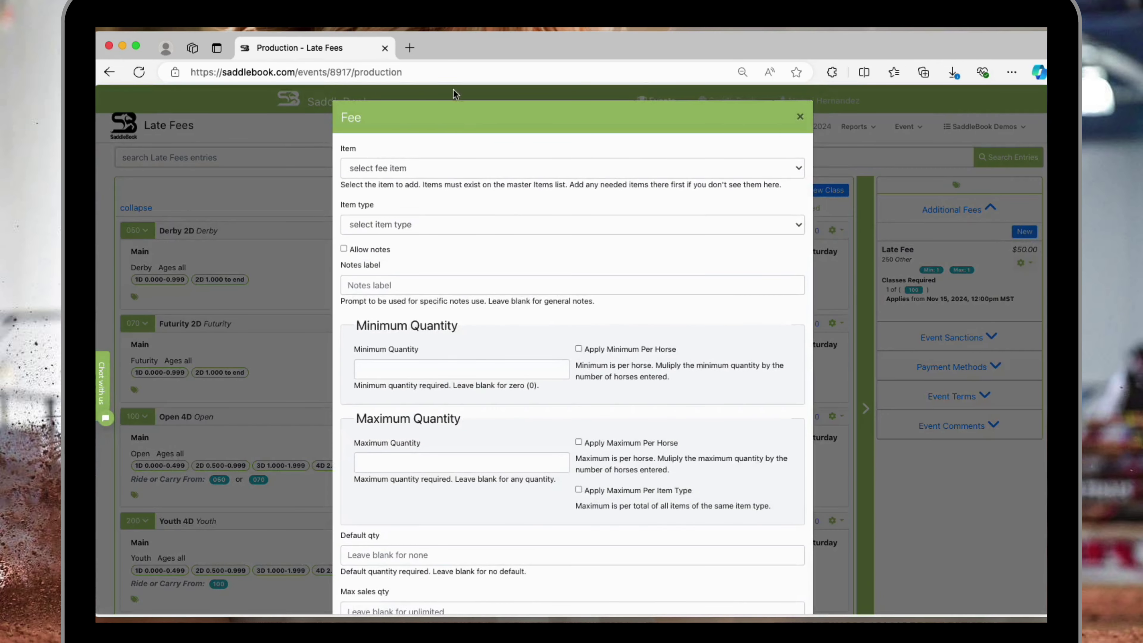
left_click(401, 172)
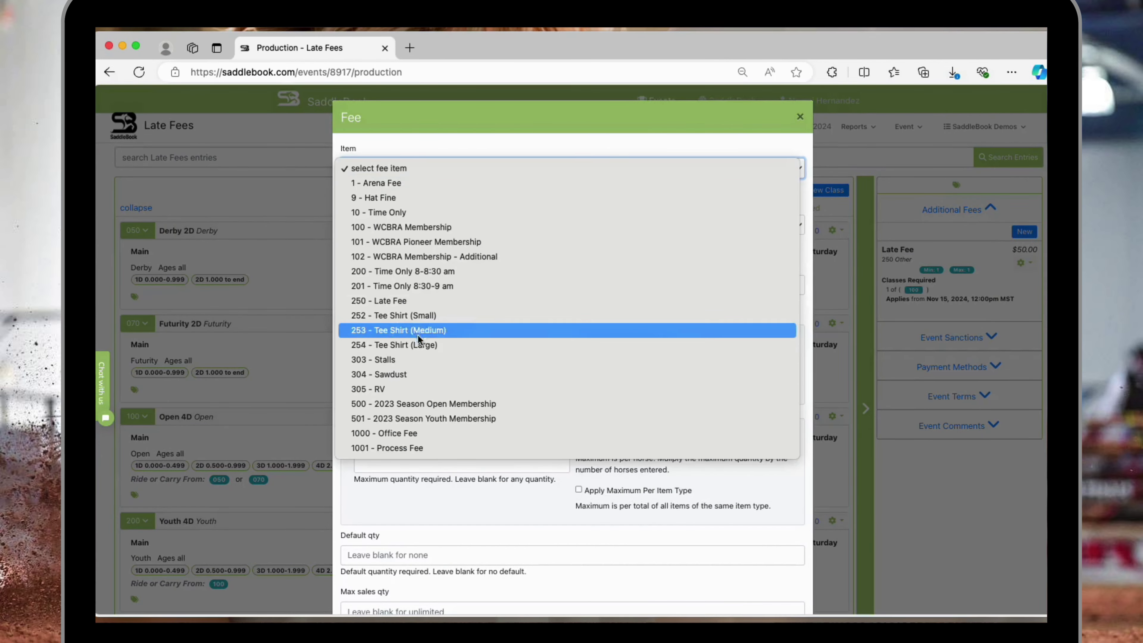
left_click(422, 317)
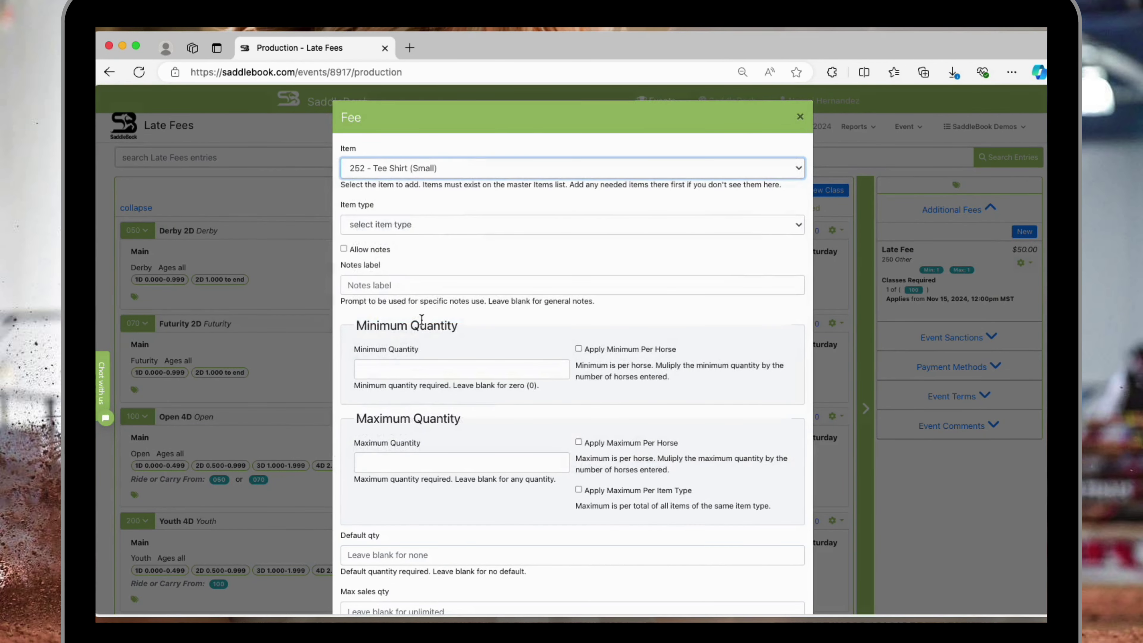
left_click(379, 224)
left_click(373, 253)
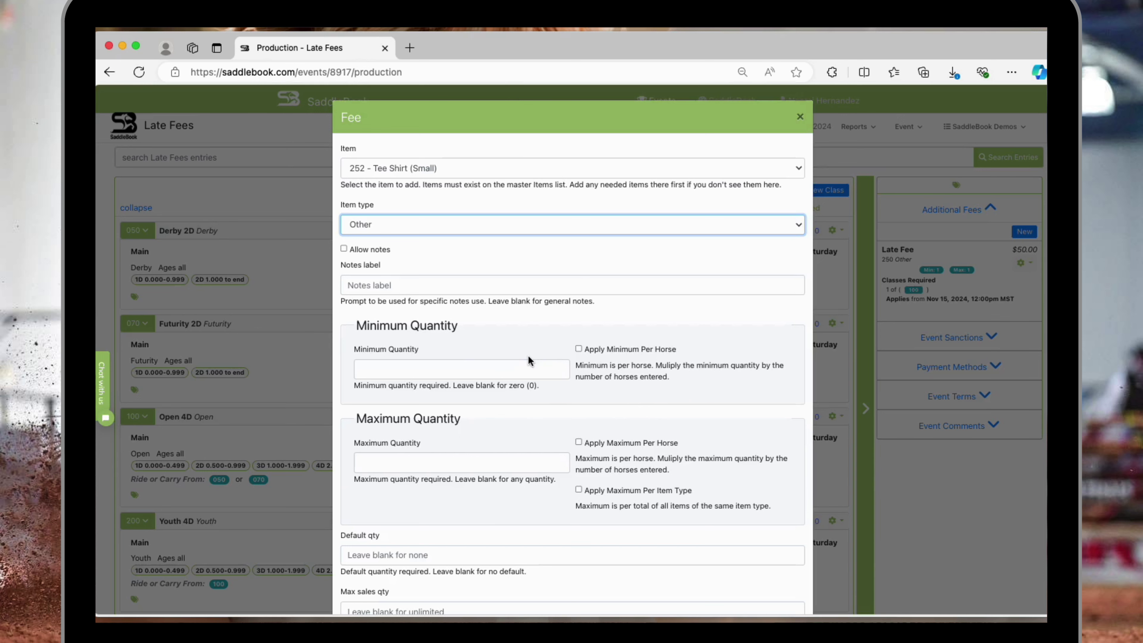
Set the small tee shirt fee's unit cost to 10.
scroll(528, 357, "down", 5)
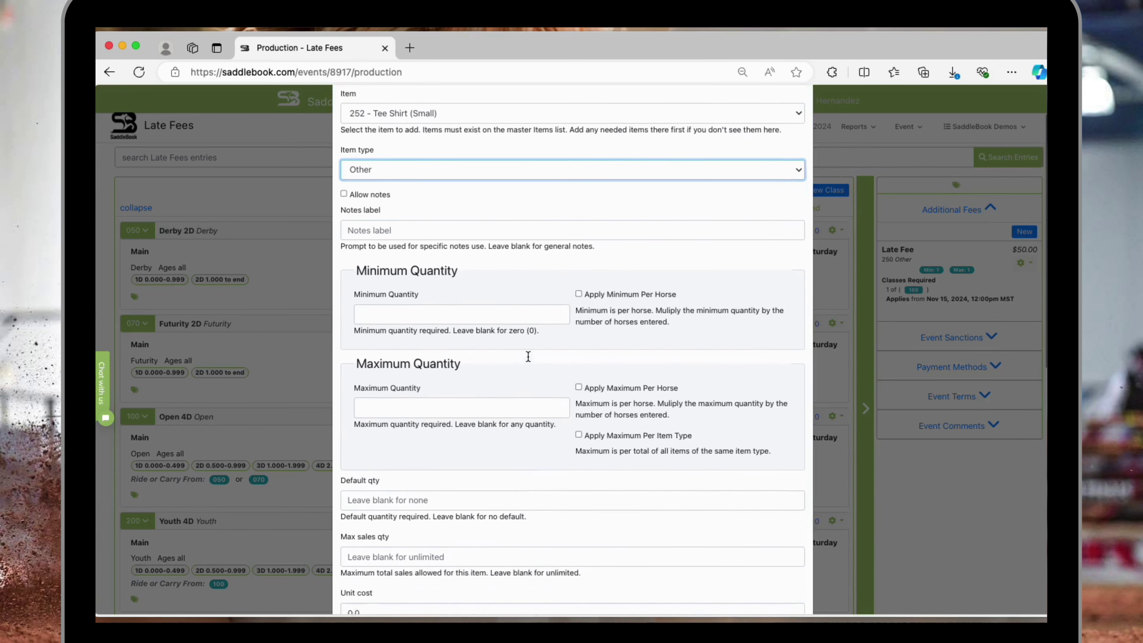
scroll(529, 357, "down", 7)
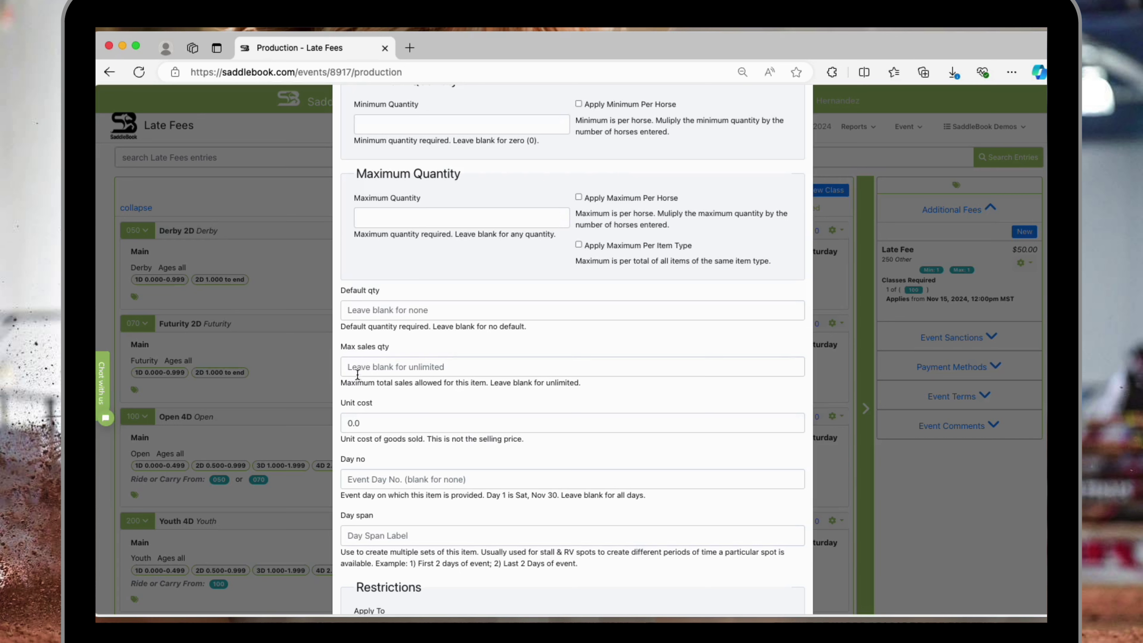
scroll(387, 423, "down", 1)
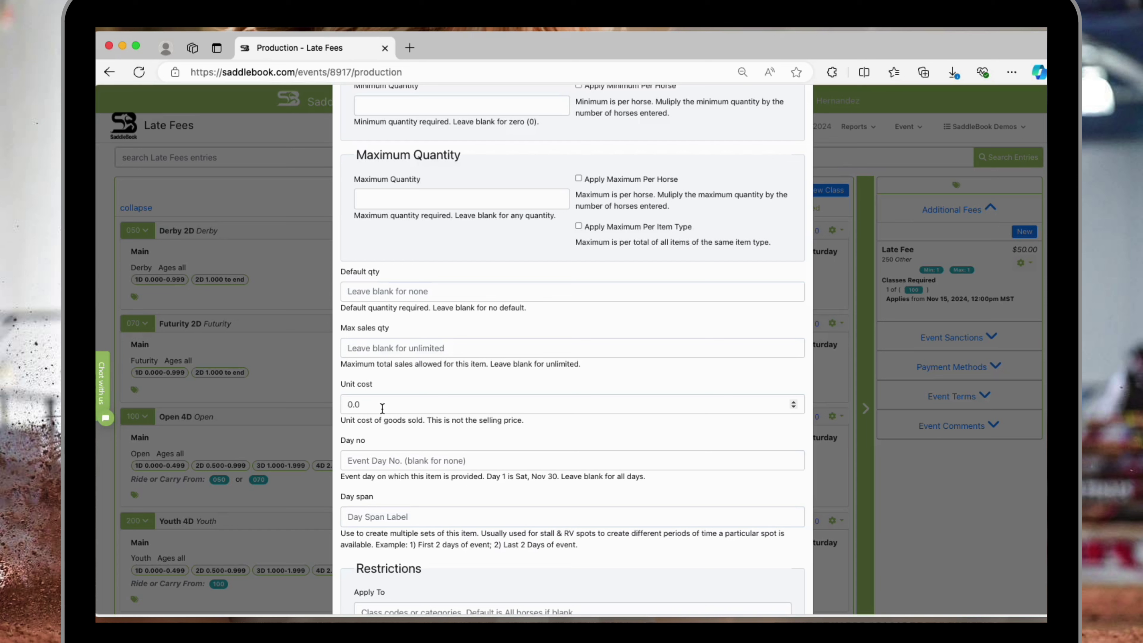
left_click(382, 409)
key("BackSpace")
key("BackSpace")
key("BackSpace")
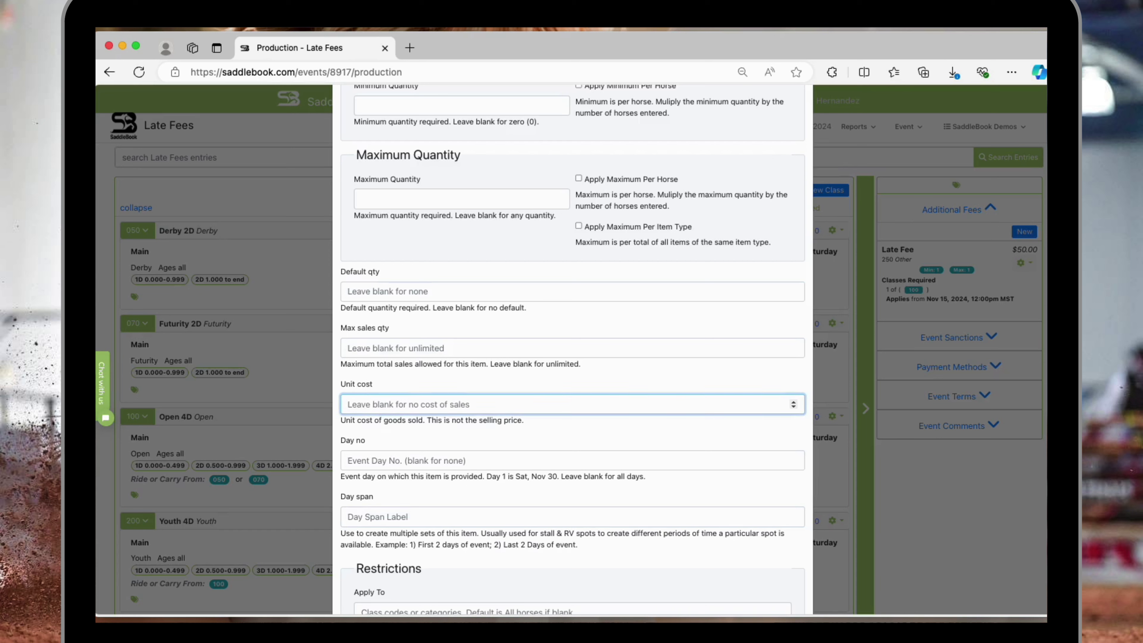
type("10")
Restrict the small tee shirt fee to classes 050,070,100,200,300.
scroll(397, 431, "down", 3)
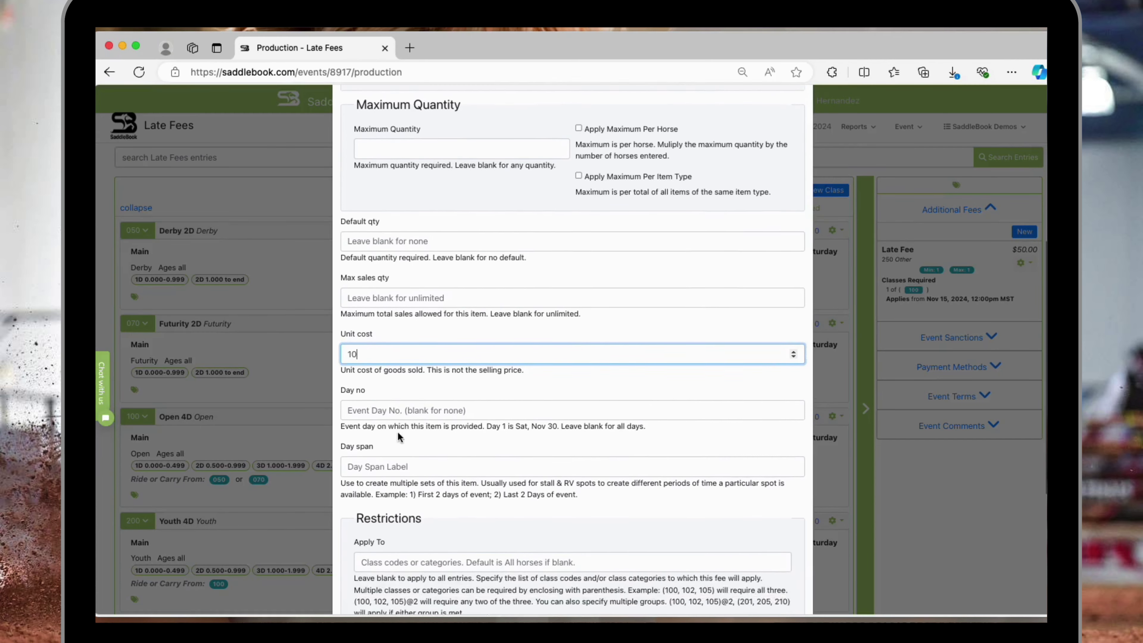
scroll(398, 433, "down", 4)
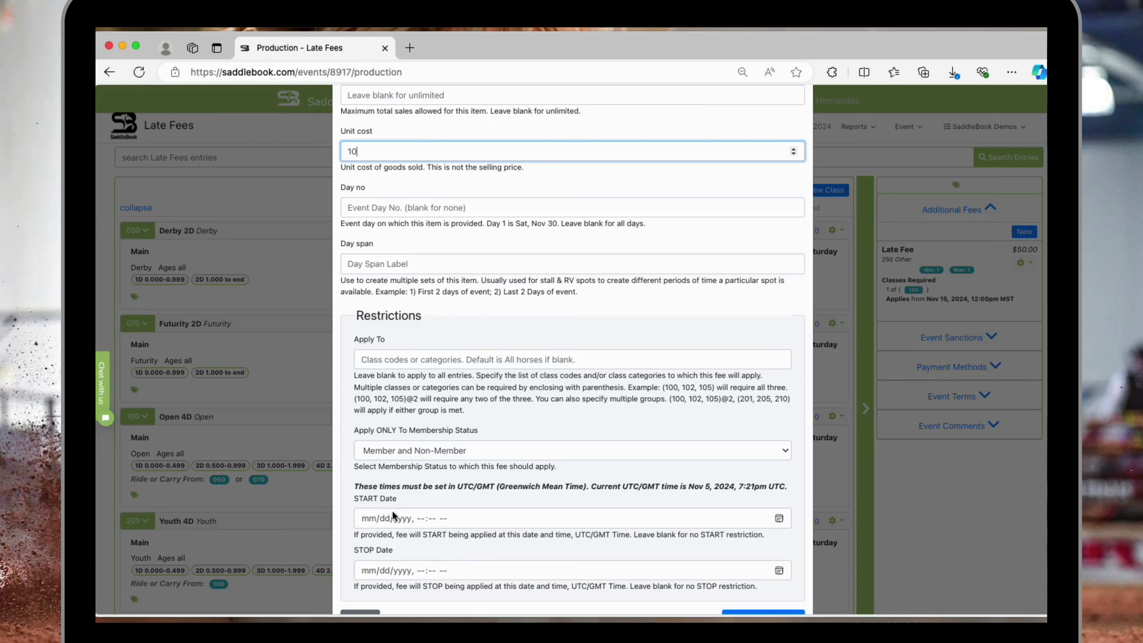
left_click(417, 359)
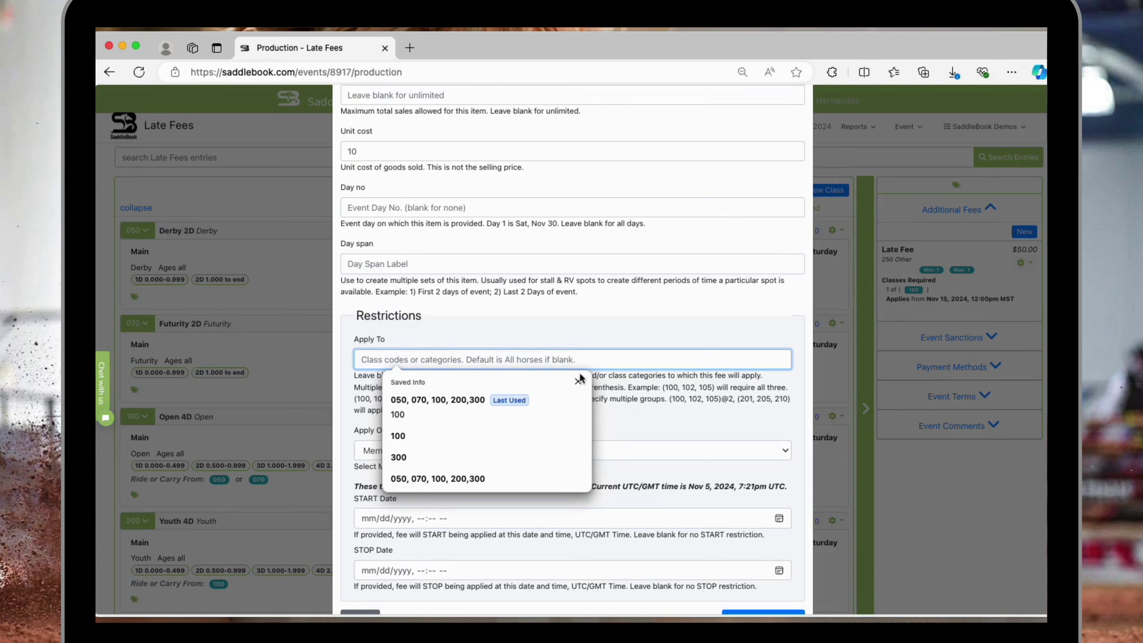
left_click(578, 382)
type("050")
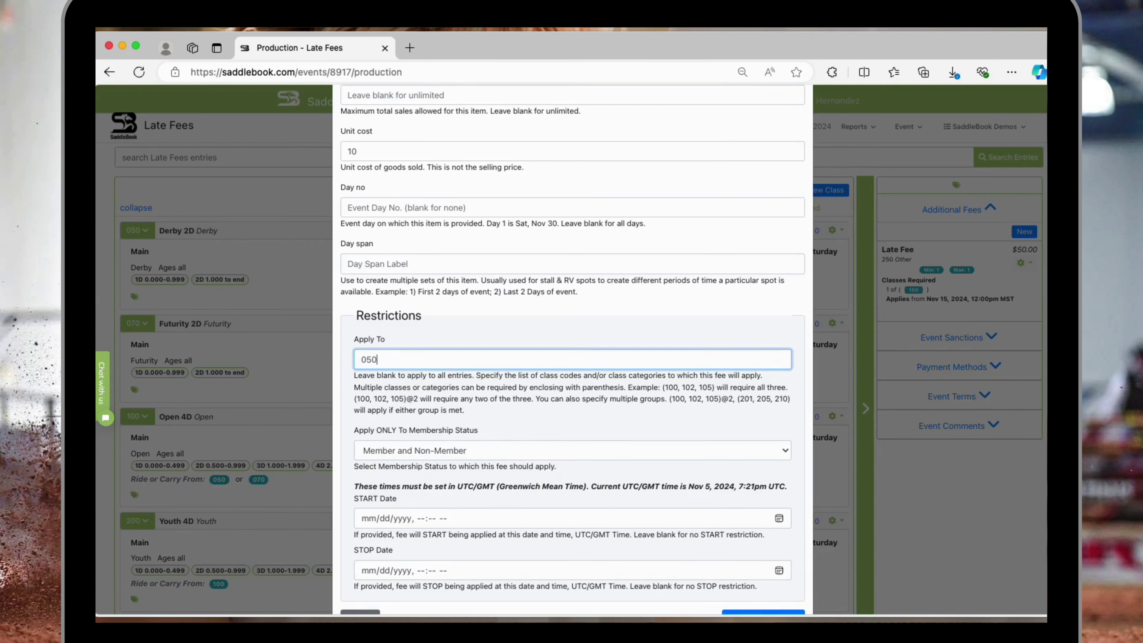
type(",070,100,200,300")
Set the small tee shirt fee's stop date to 11/15/2024, 07:00 PM UTC and create the event item.
left_click(368, 571)
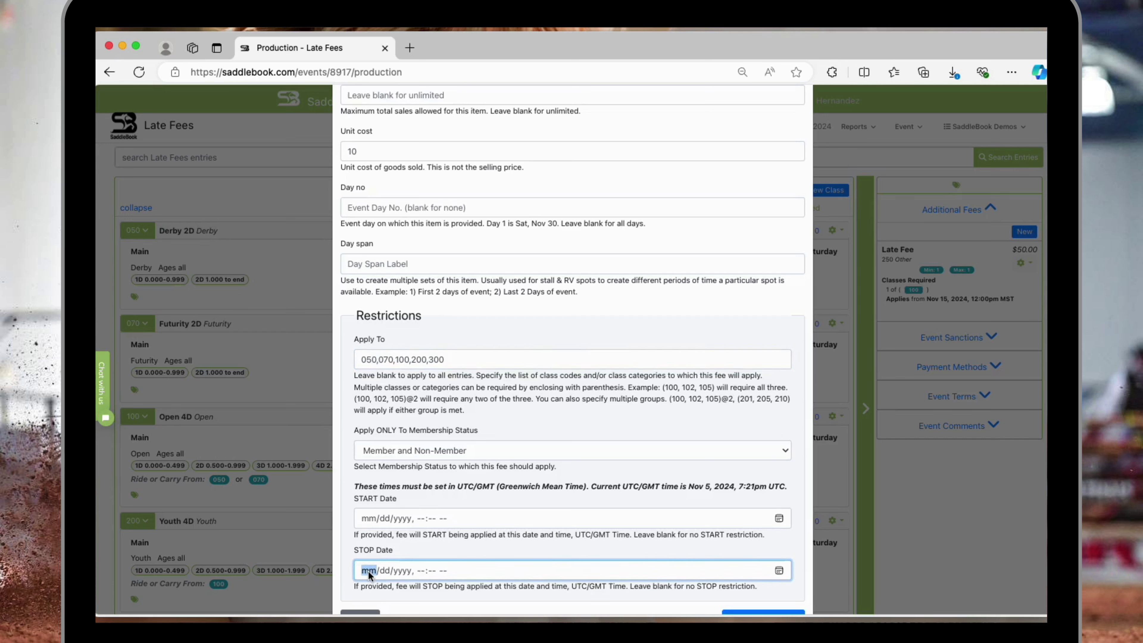
type("11/")
type("15/0")
type("2024, 07:")
type("00p")
scroll(741, 489, "down", 2)
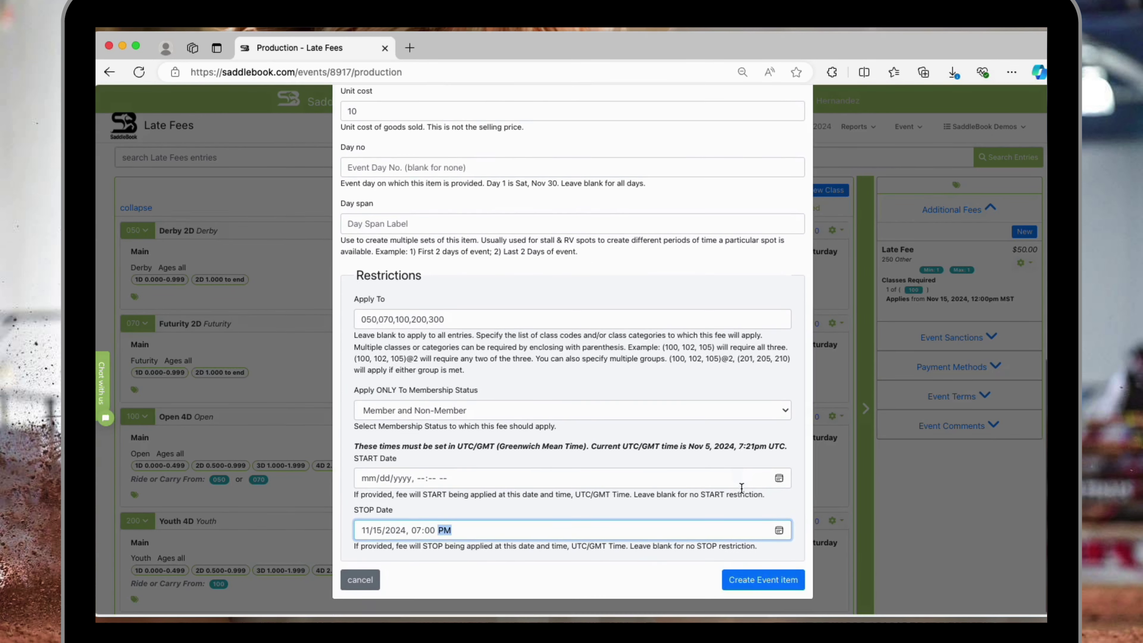
left_click(742, 581)
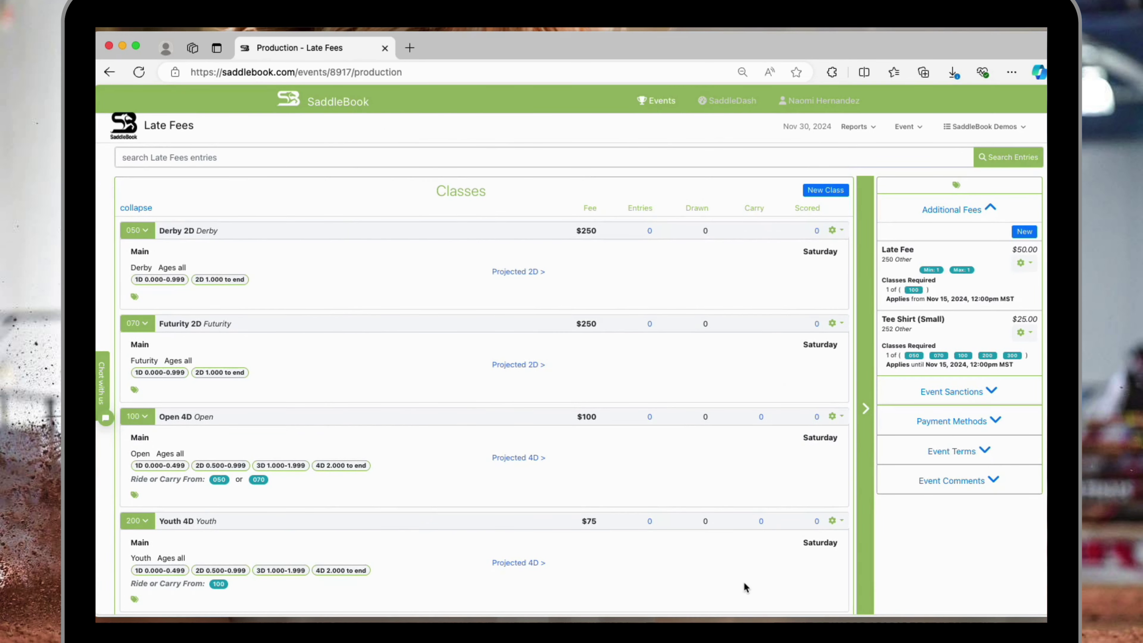